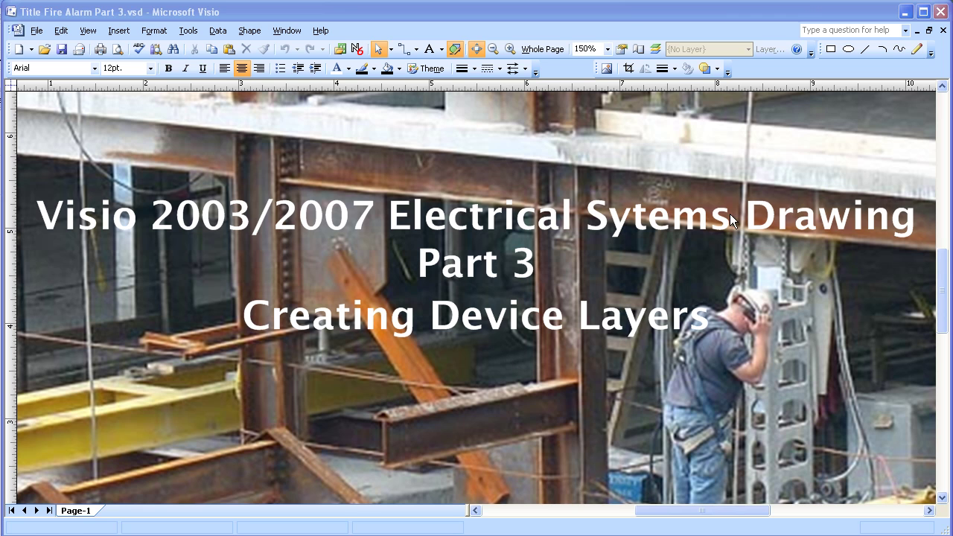
Step: Close Title Fire Alarm Part 3.vsd to reveal the Part 2A fire alarm floor plan
{"action": "left_click", "coordinate": [944, 31]}
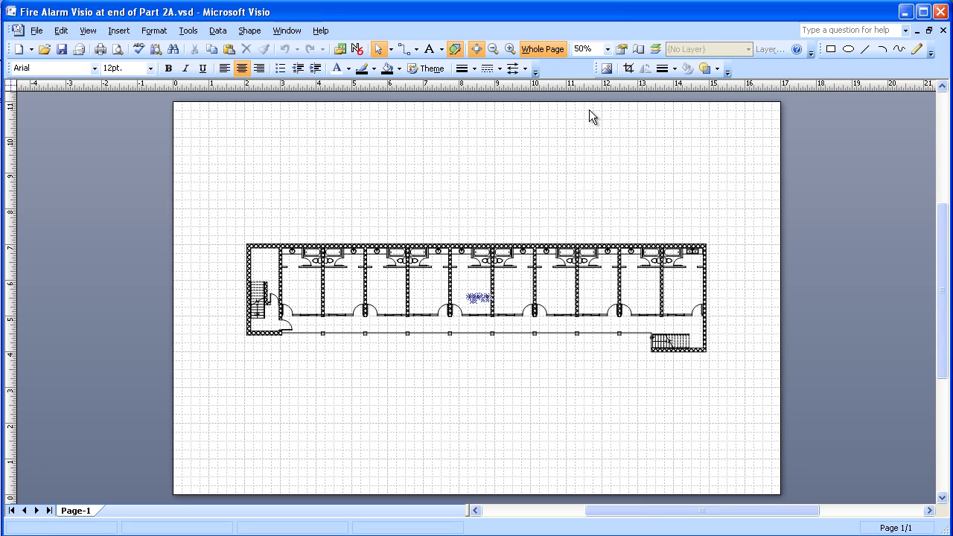
Step: Zoom in five steps until the six fire alarm symbols in the central room fill the view
{"action": "left_click", "coordinate": [510, 51]}
{"action": "left_click", "coordinate": [509, 51]}
{"action": "left_click", "coordinate": [510, 51]}
{"action": "left_click", "coordinate": [509, 50]}
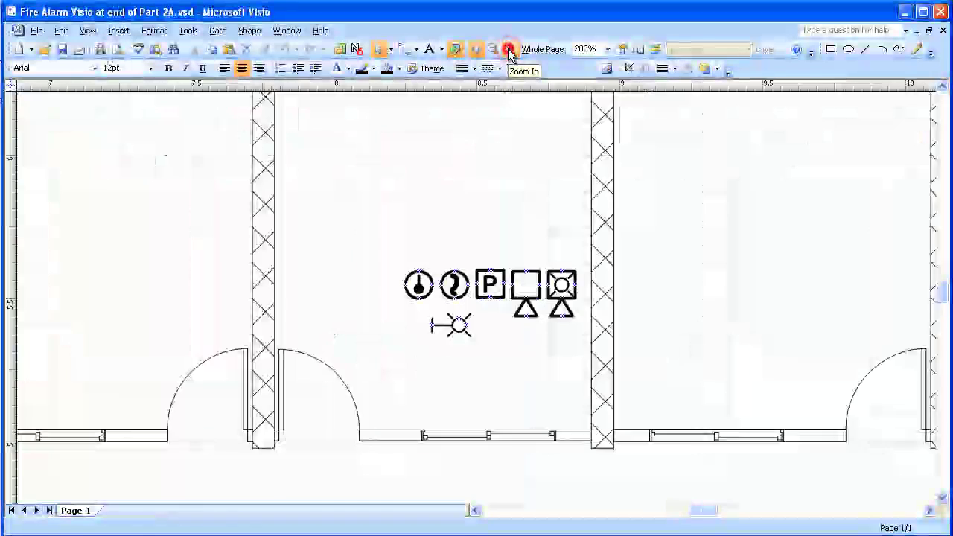
{"action": "left_click", "coordinate": [509, 50]}
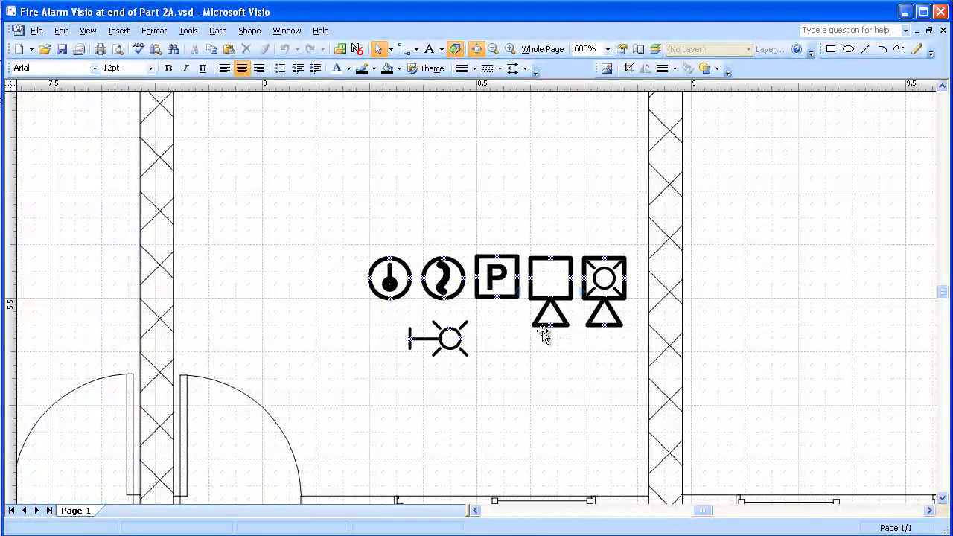
Step: Duplicate the six-symbol fire alarm cluster and place the copy just above the original
{"action": "left_click", "coordinate": [379, 49]}
{"action": "left_click_drag", "start_coordinate": [308, 217], "coordinate": [708, 405]}
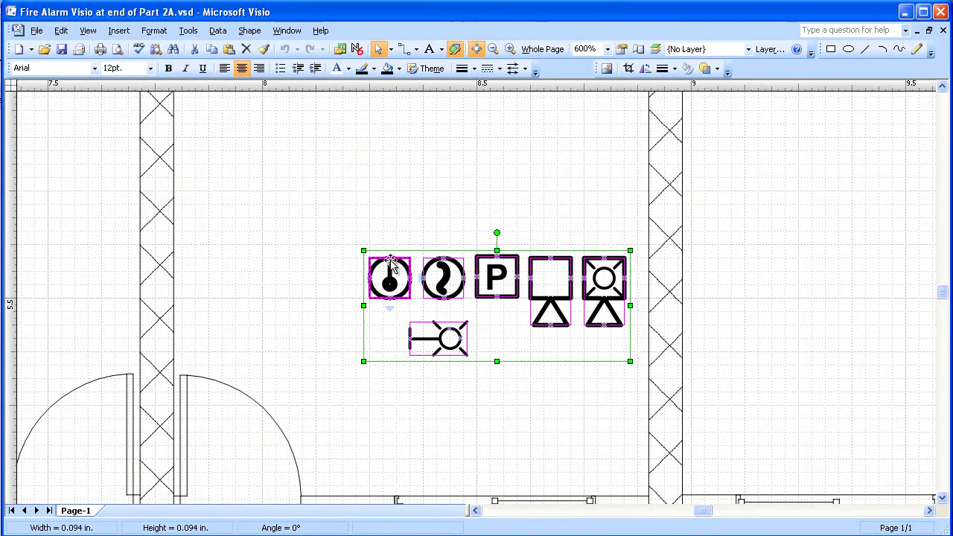
{"action": "mouse_move", "coordinate": [390, 265]}
{"action": "left_mouse_down"}
{"action": "mouse_move", "coordinate": [375, 228]}
{"action": "mouse_move", "coordinate": [366, 100]}
{"action": "mouse_move", "coordinate": [384, 109]}
{"action": "left_mouse_up"}
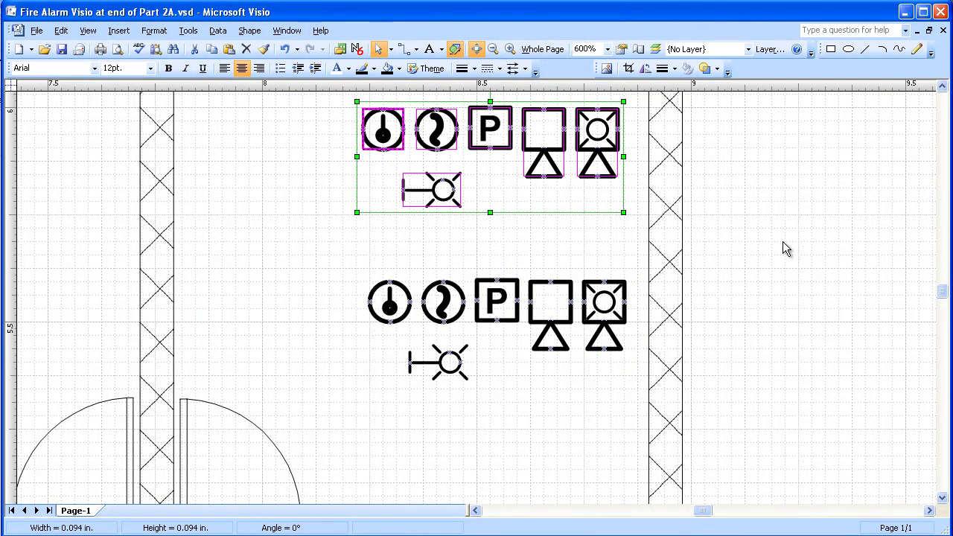
{"action": "left_click", "coordinate": [792, 262]}
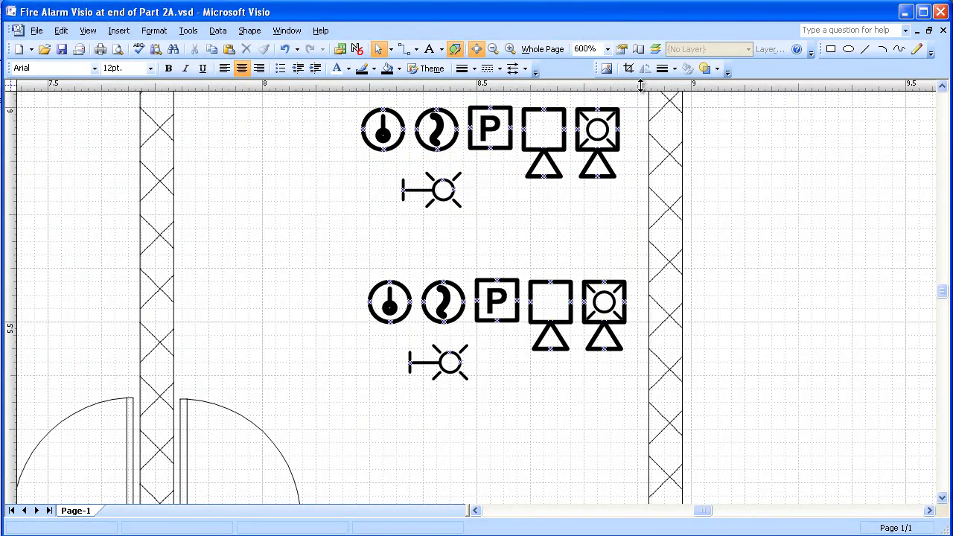
Step: Create the layers FA Initiating Devices, FA Signaling Devices and Legend Devices in Layer Properties
{"action": "left_click", "coordinate": [656, 49]}
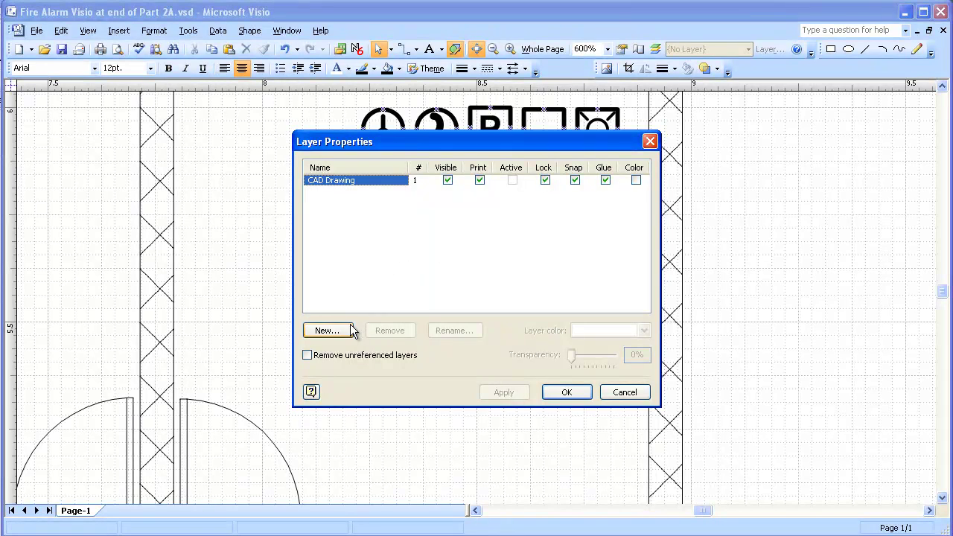
{"action": "left_click", "coordinate": [326, 332]}
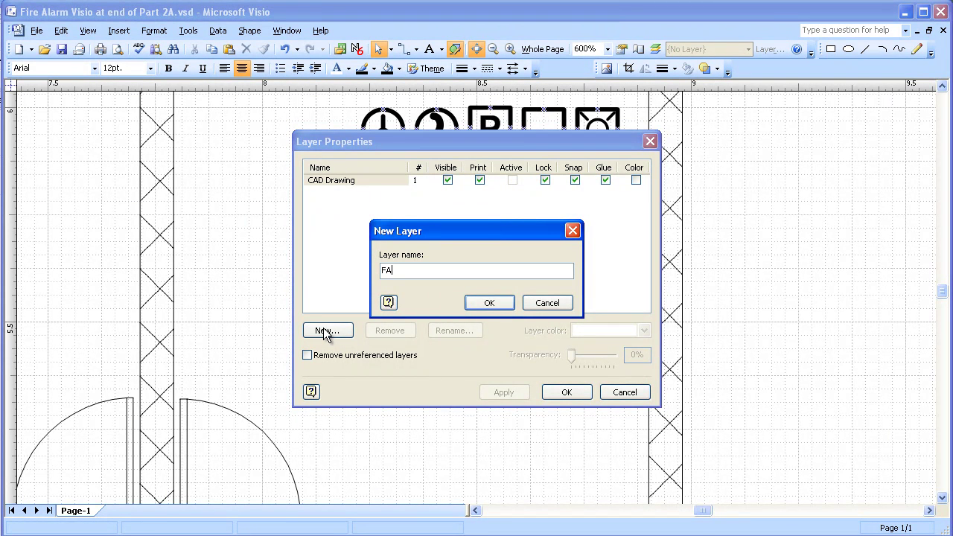
{"action": "type", "text": "FA Initiating Devices"}
{"action": "left_click", "coordinate": [503, 306]}
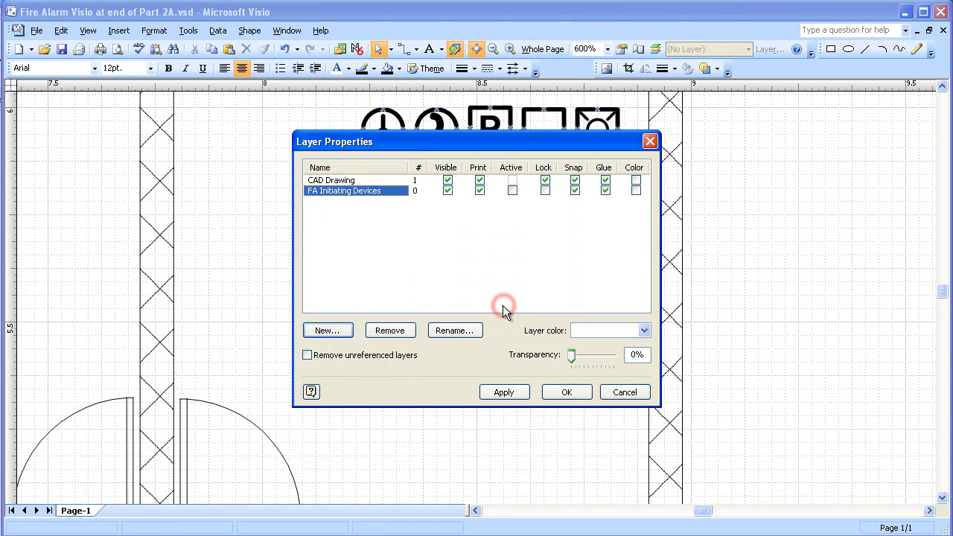
{"action": "left_click", "coordinate": [327, 333]}
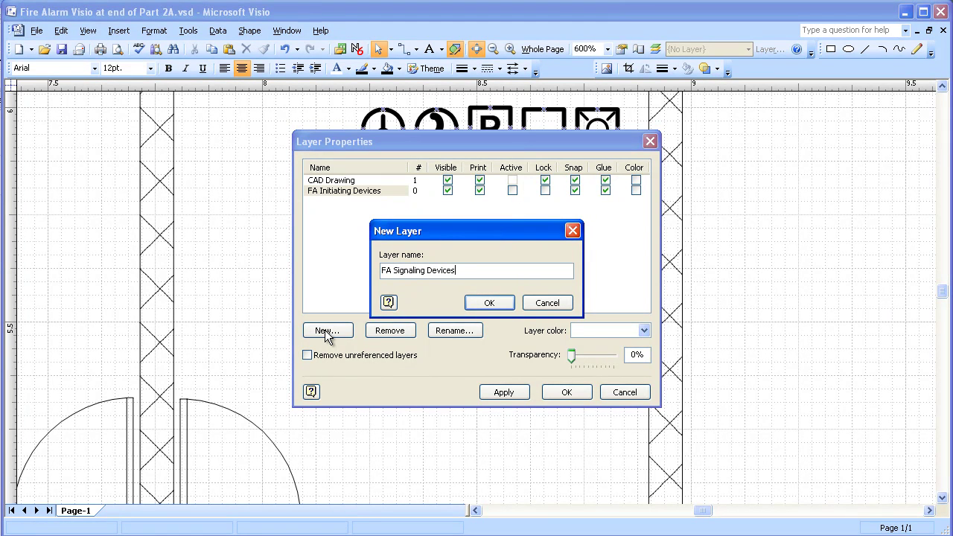
{"action": "left_click", "coordinate": [481, 302]}
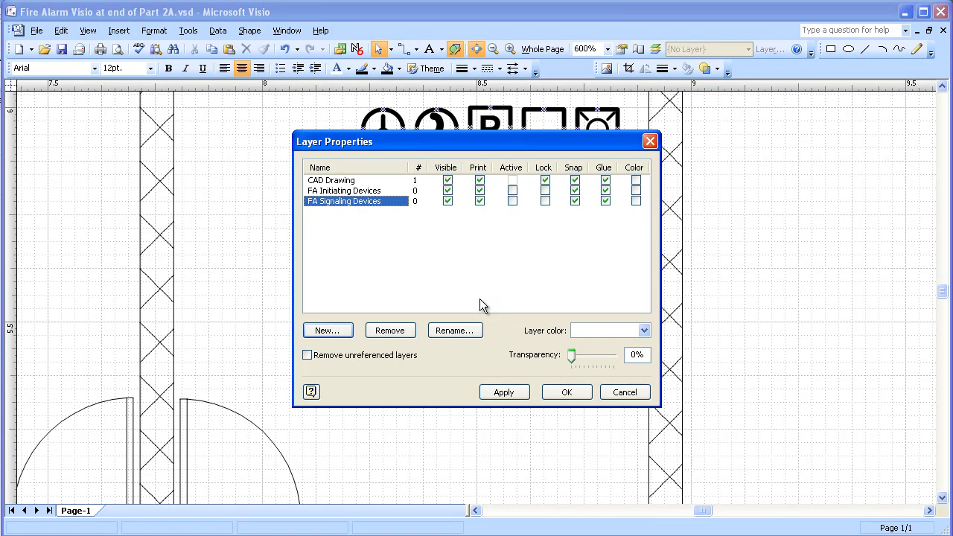
{"action": "left_click", "coordinate": [337, 332]}
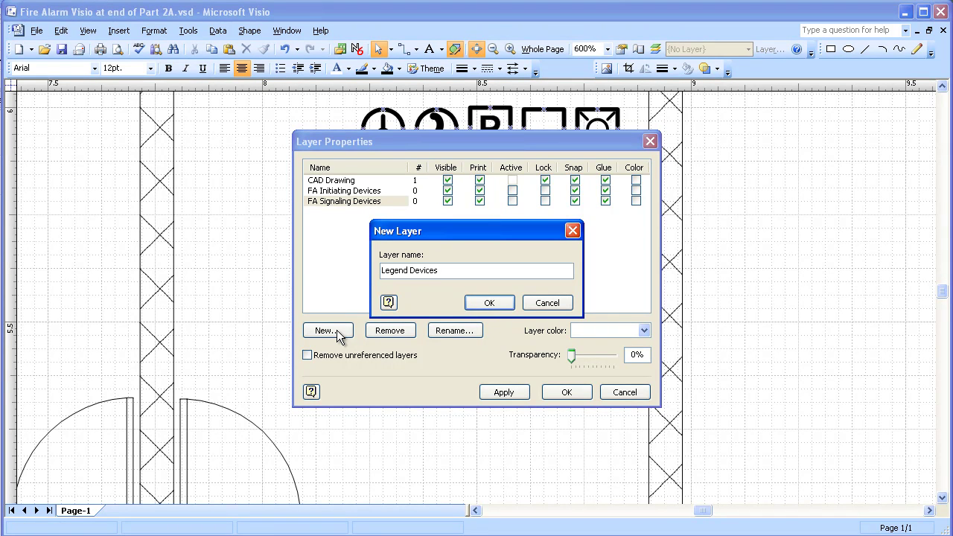
{"action": "left_click", "coordinate": [490, 303]}
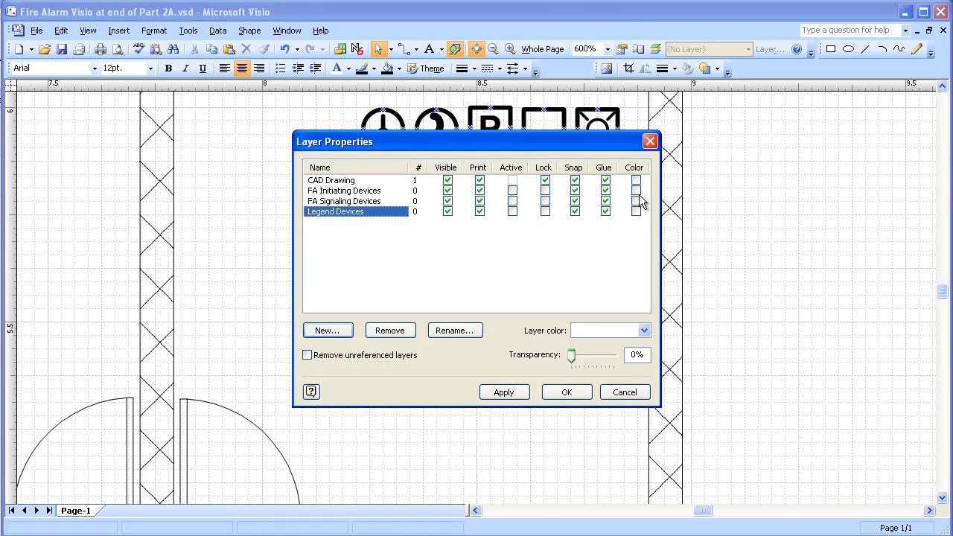
Step: Enable layer colour for FA Initiating Devices and set it to 02 red
{"action": "left_click", "coordinate": [636, 190]}
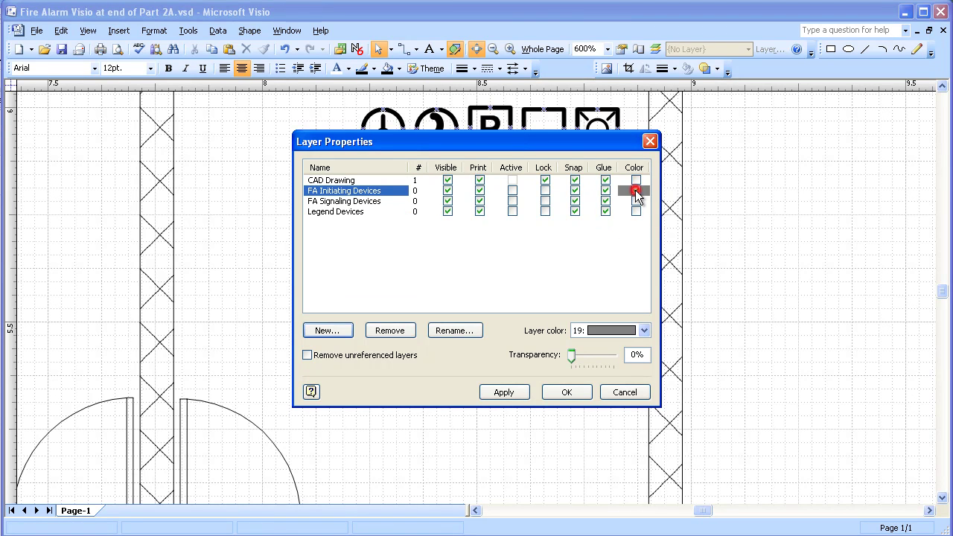
{"action": "left_click", "coordinate": [644, 330]}
{"action": "left_click_drag", "start_coordinate": [642, 425], "coordinate": [659, 359]}
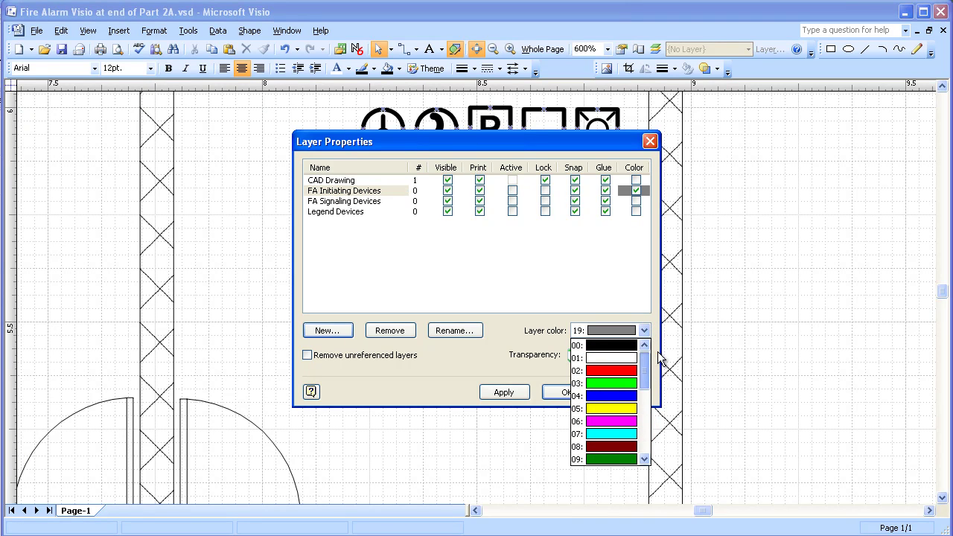
{"action": "left_click", "coordinate": [604, 370]}
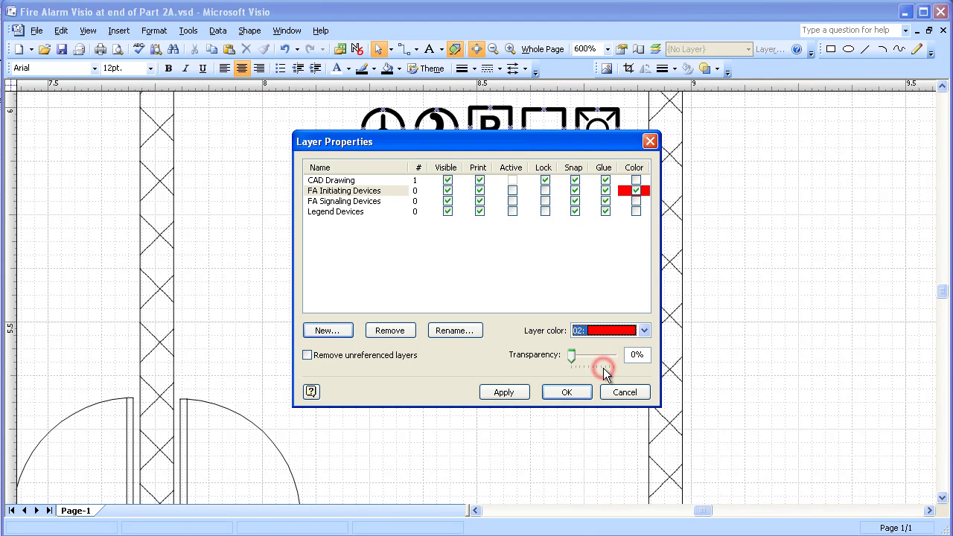
Step: Enable layer colour for FA Signaling Devices and set it to 02 red
{"action": "left_click", "coordinate": [637, 201]}
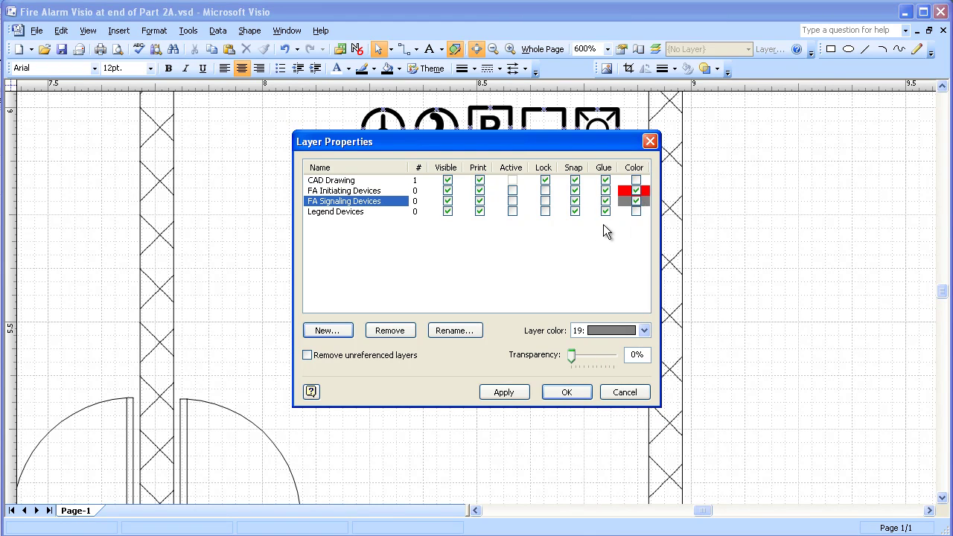
{"action": "left_click", "coordinate": [644, 330]}
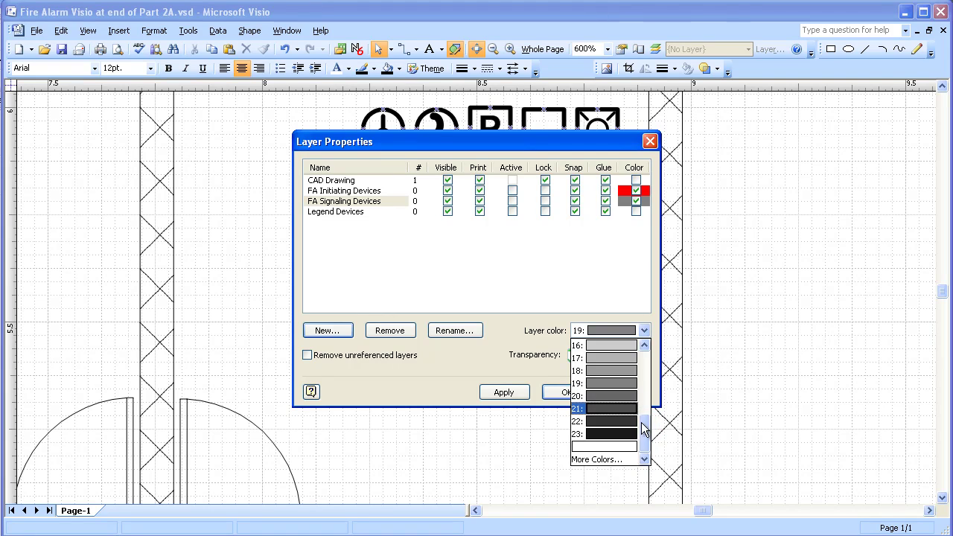
{"action": "left_click_drag", "start_coordinate": [645, 428], "coordinate": [644, 356]}
{"action": "left_click", "coordinate": [606, 371]}
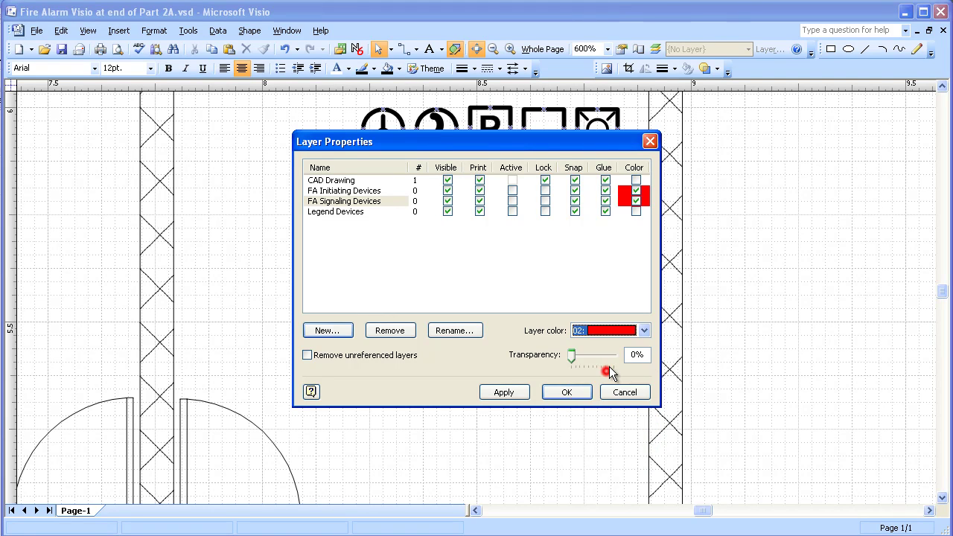
{"action": "left_click", "coordinate": [645, 330]}
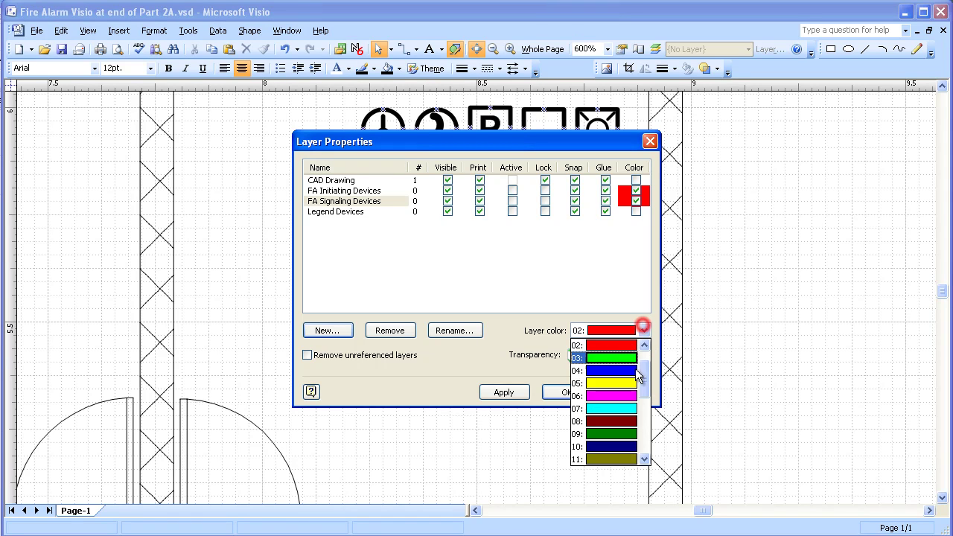
{"action": "left_click_drag", "start_coordinate": [639, 378], "coordinate": [638, 450]}
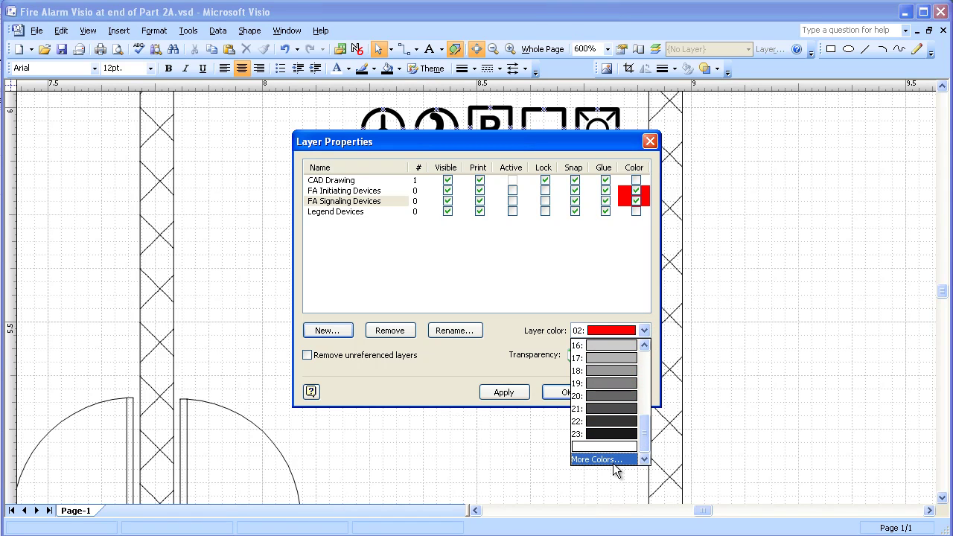
Step: Change the FA Signaling Devices colour to a custom dark red, RGB 196,0,0
{"action": "left_click", "coordinate": [606, 460]}
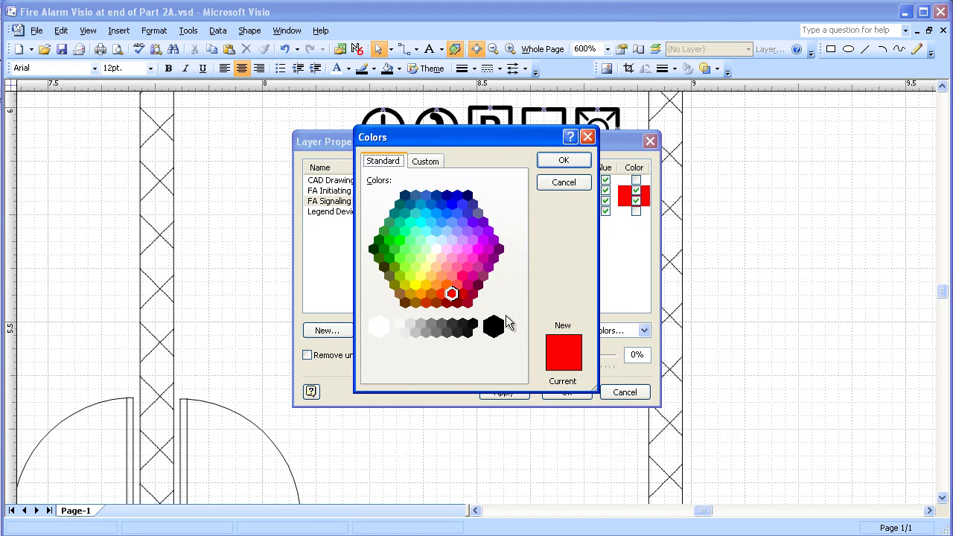
{"action": "left_click", "coordinate": [426, 163]}
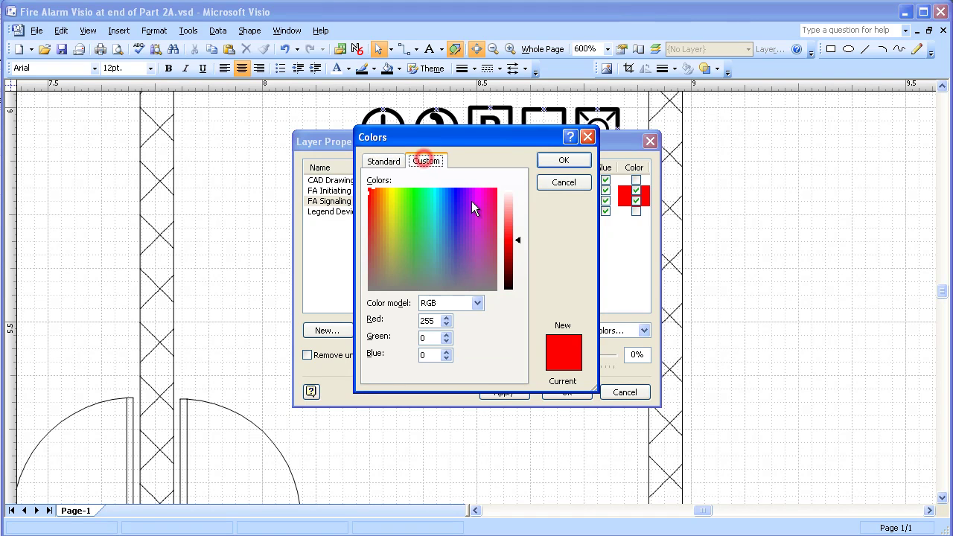
{"action": "left_click_drag", "start_coordinate": [519, 240], "coordinate": [521, 255]}
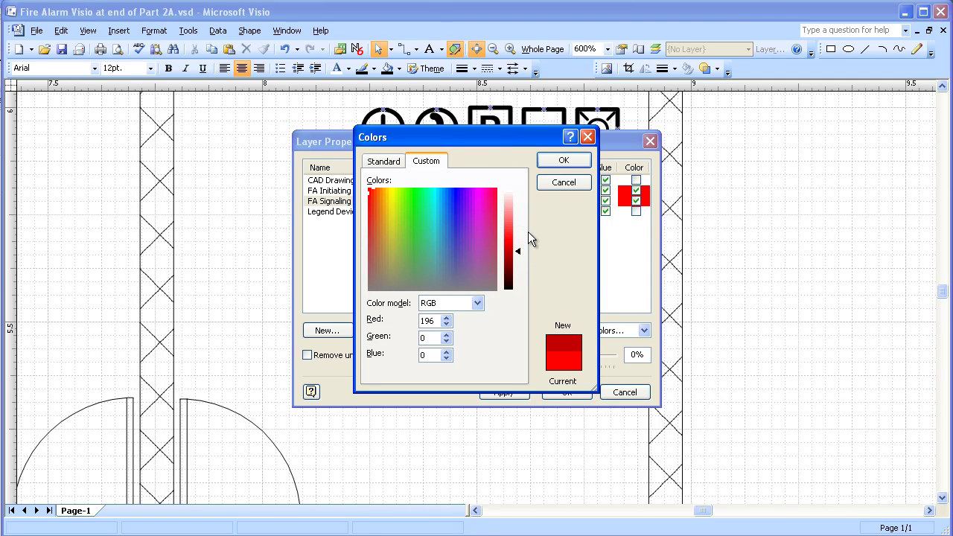
{"action": "left_click", "coordinate": [562, 163]}
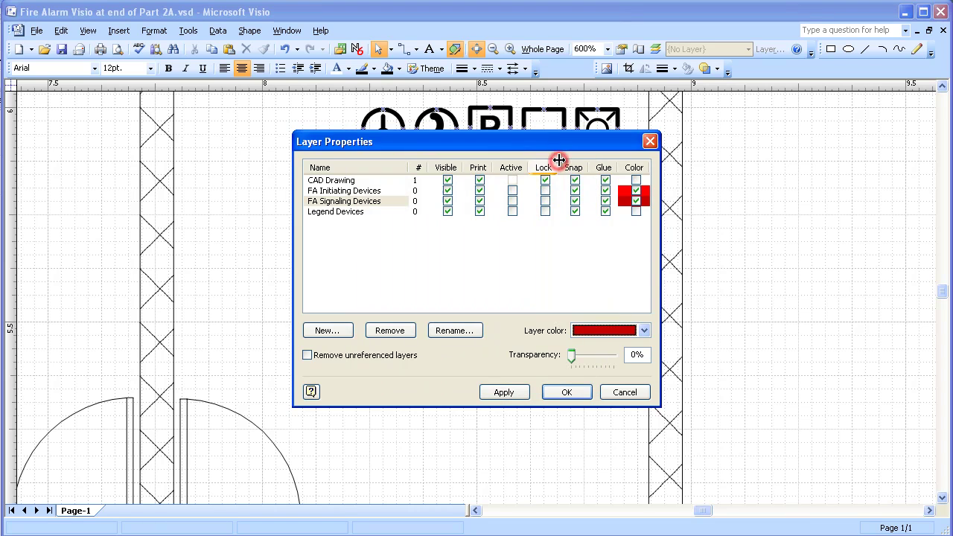
Step: Give the Legend Devices layer colour 13 teal and apply the layer changes
{"action": "left_click", "coordinate": [636, 211]}
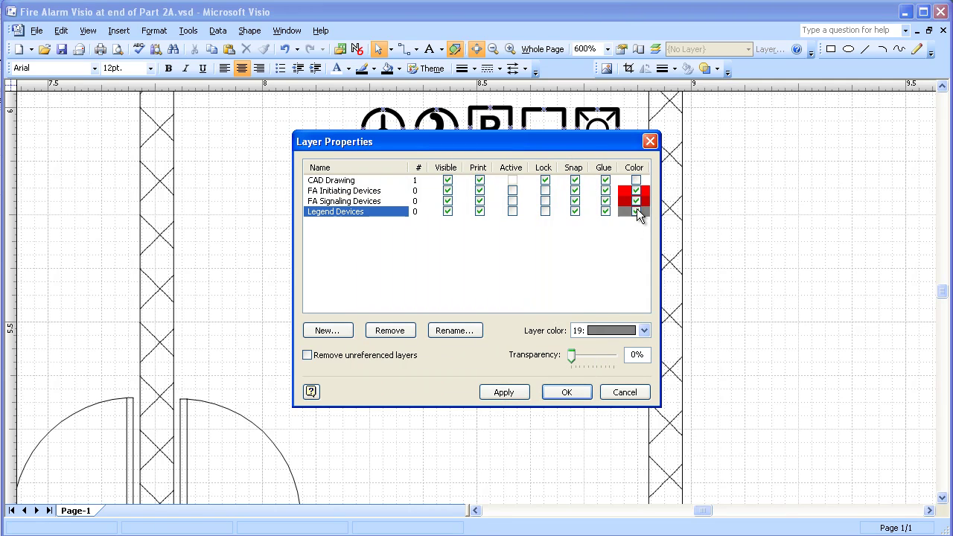
{"action": "left_click", "coordinate": [644, 331]}
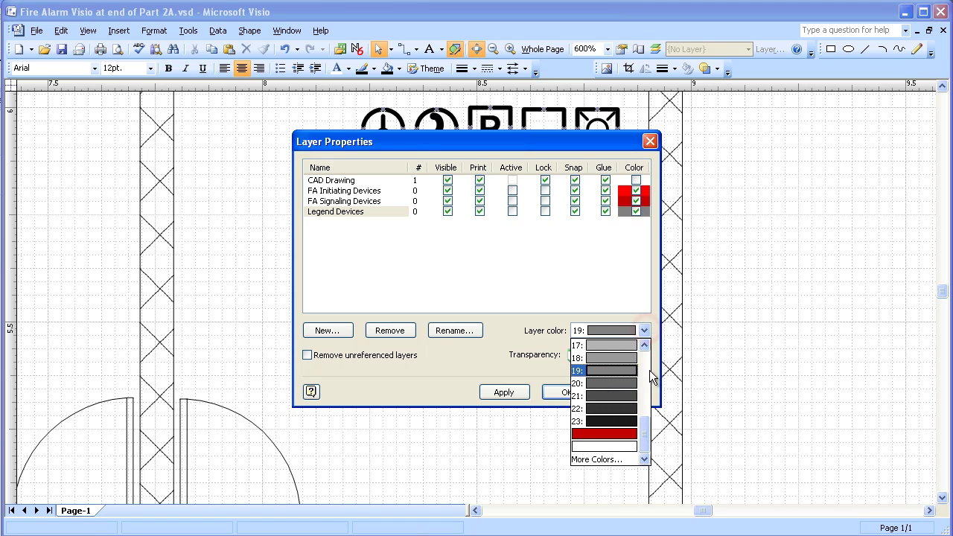
{"action": "left_click_drag", "start_coordinate": [645, 425], "coordinate": [647, 392]}
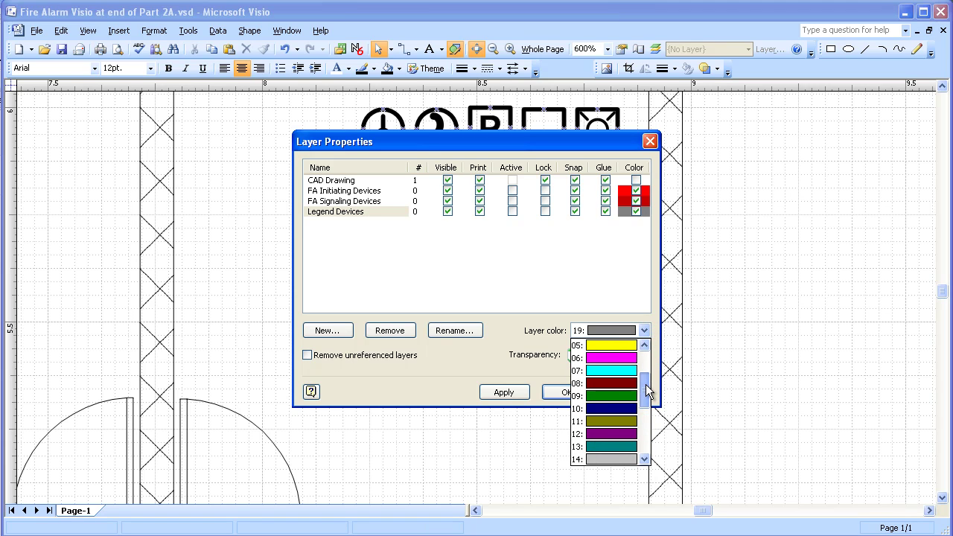
{"action": "left_click", "coordinate": [611, 446]}
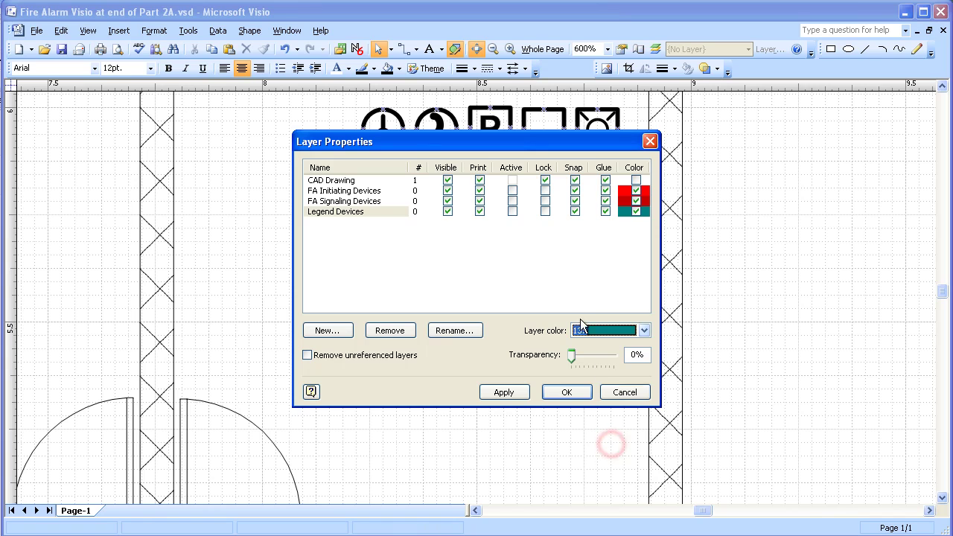
{"action": "left_click", "coordinate": [506, 395]}
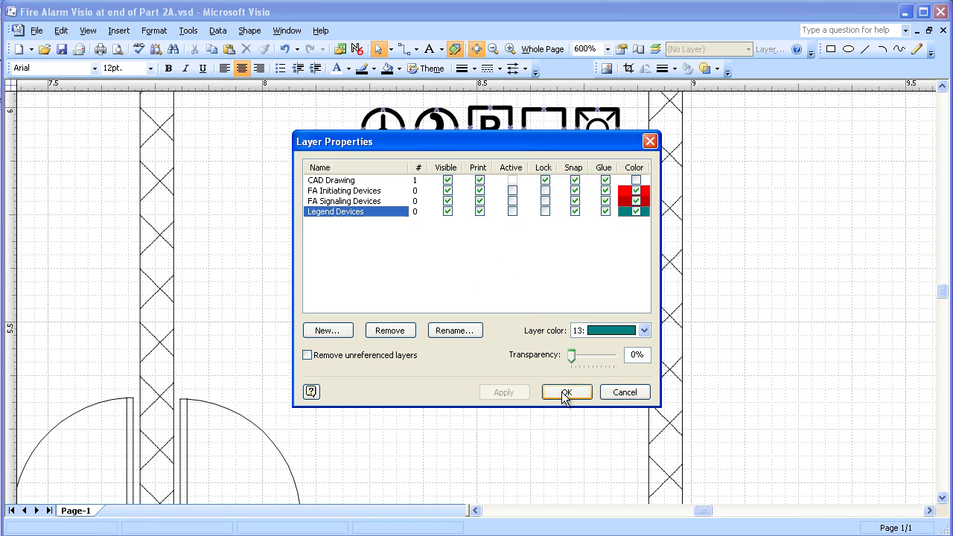
Step: Assign the upper six-symbol cluster to the Legend Devices layer so it displays teal
{"action": "left_click", "coordinate": [564, 393]}
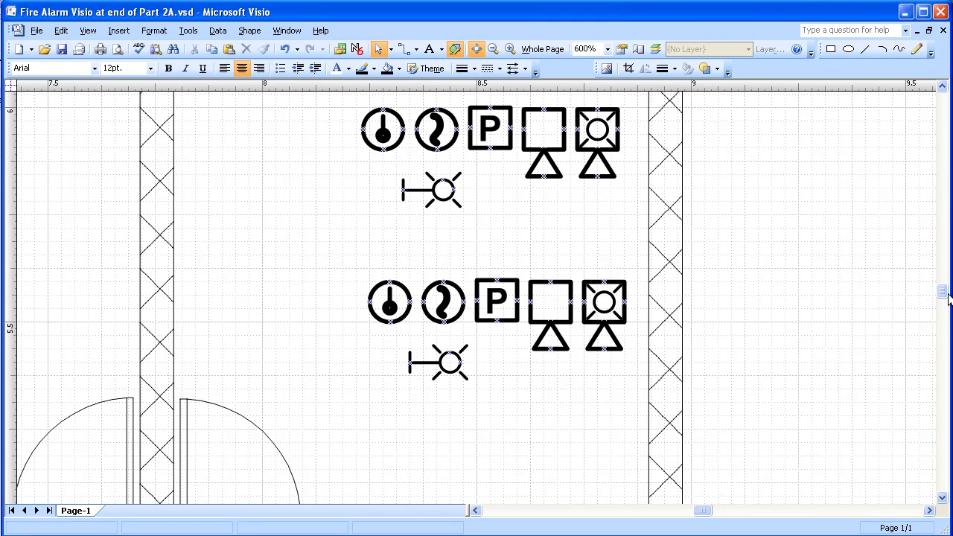
{"action": "left_click_drag", "start_coordinate": [944, 292], "coordinate": [943, 284]}
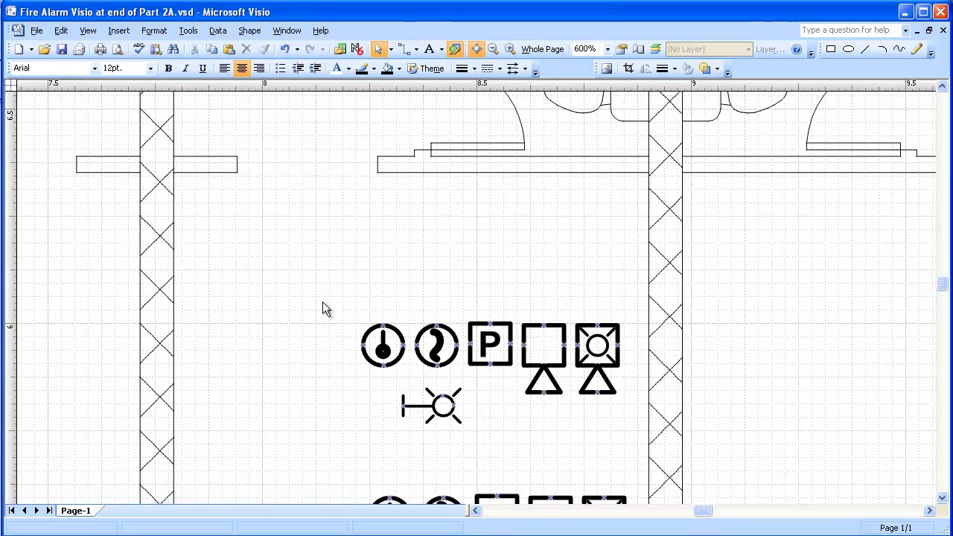
{"action": "left_click_drag", "start_coordinate": [309, 299], "coordinate": [636, 437]}
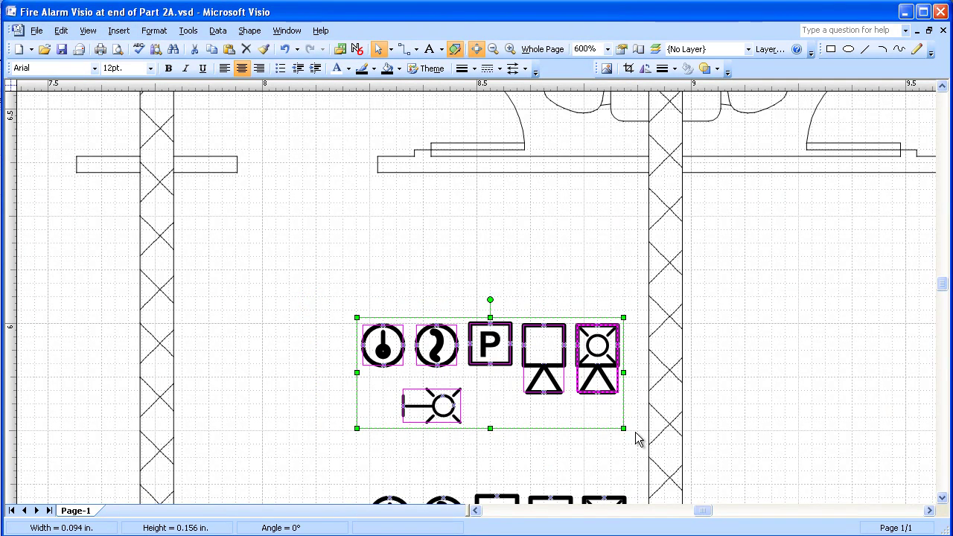
{"action": "left_click", "coordinate": [748, 49]}
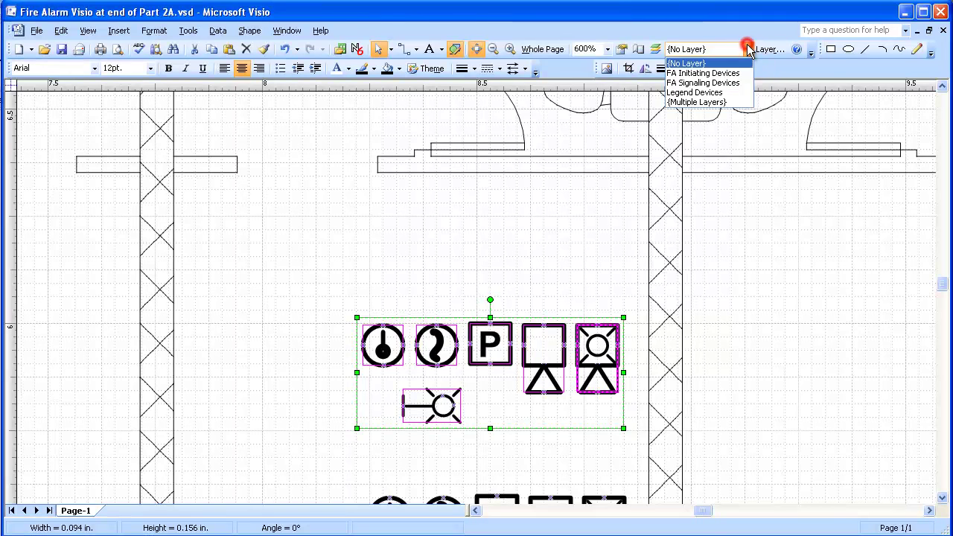
{"action": "left_click", "coordinate": [708, 92]}
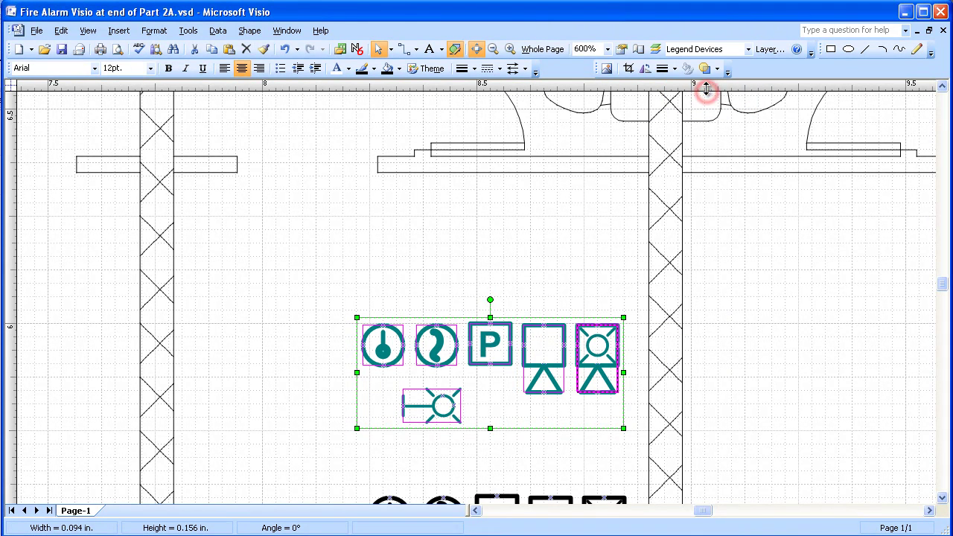
{"action": "left_click", "coordinate": [254, 291]}
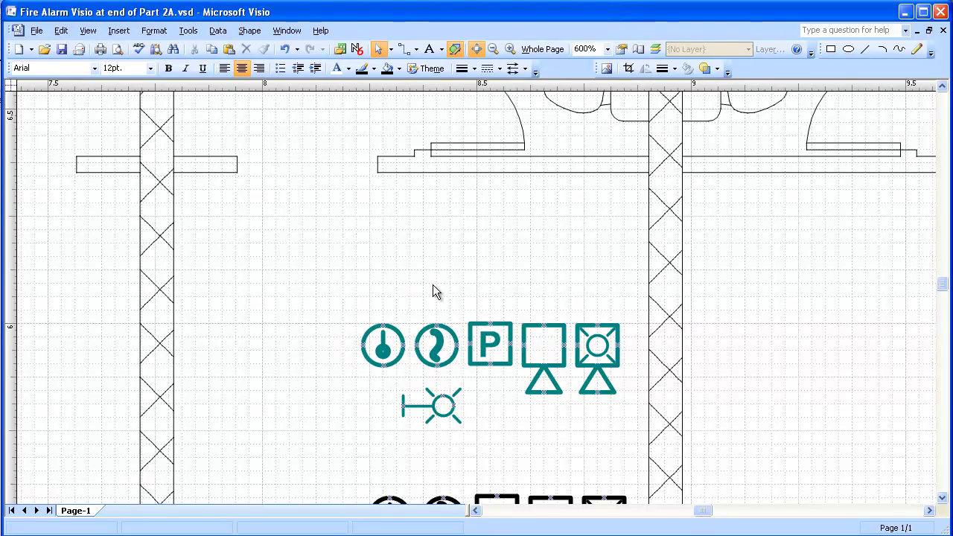
Step: Put the two round symbols and the P box in the lower row on FA Initiating Devices
{"action": "left_click", "coordinate": [942, 497]}
{"action": "left_click", "coordinate": [943, 498]}
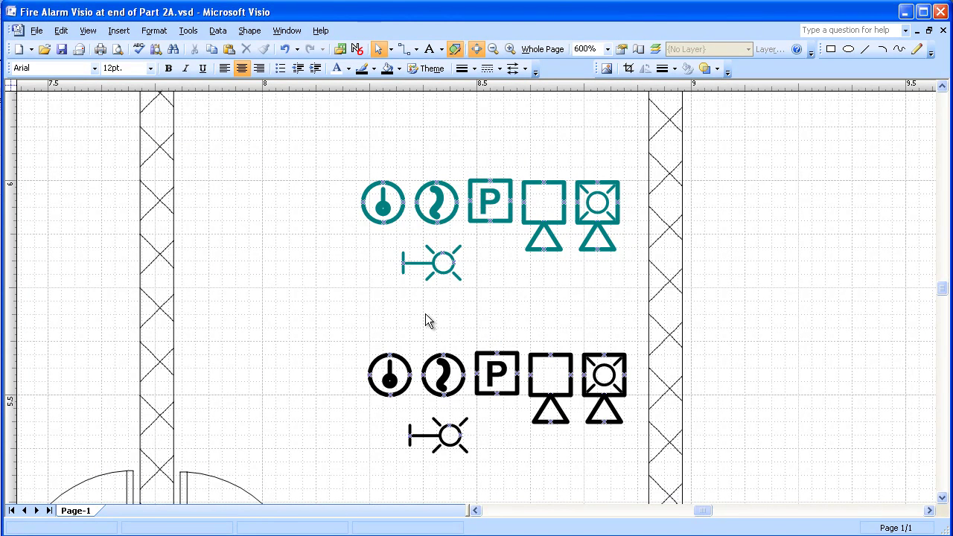
{"action": "left_click", "coordinate": [373, 365]}
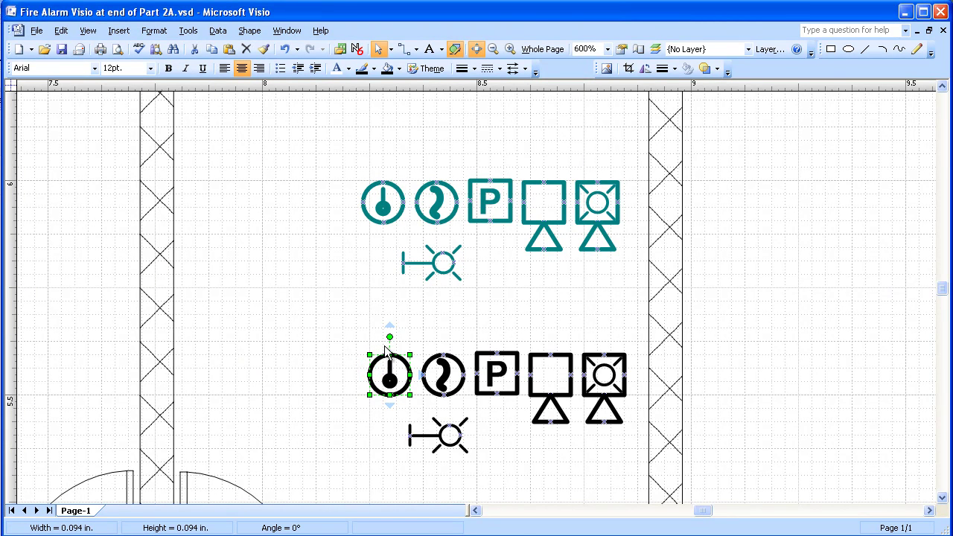
{"action": "left_click", "coordinate": [438, 365], "text": "shift"}
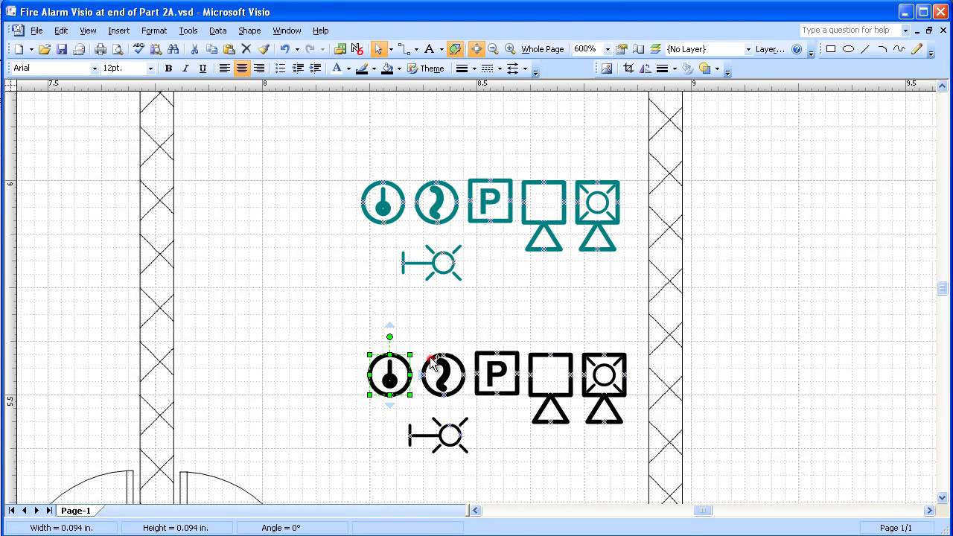
{"action": "left_click", "coordinate": [483, 356], "text": "shift"}
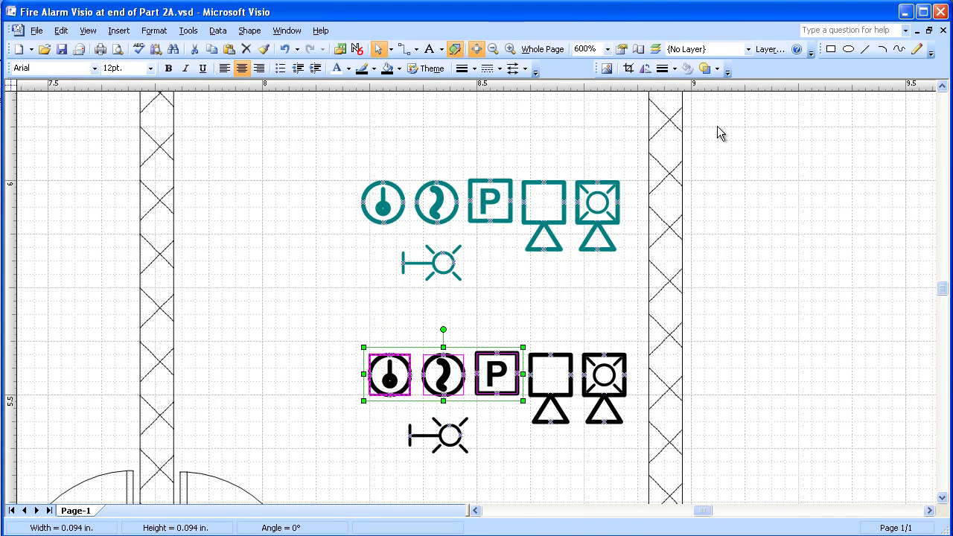
{"action": "left_click", "coordinate": [748, 49]}
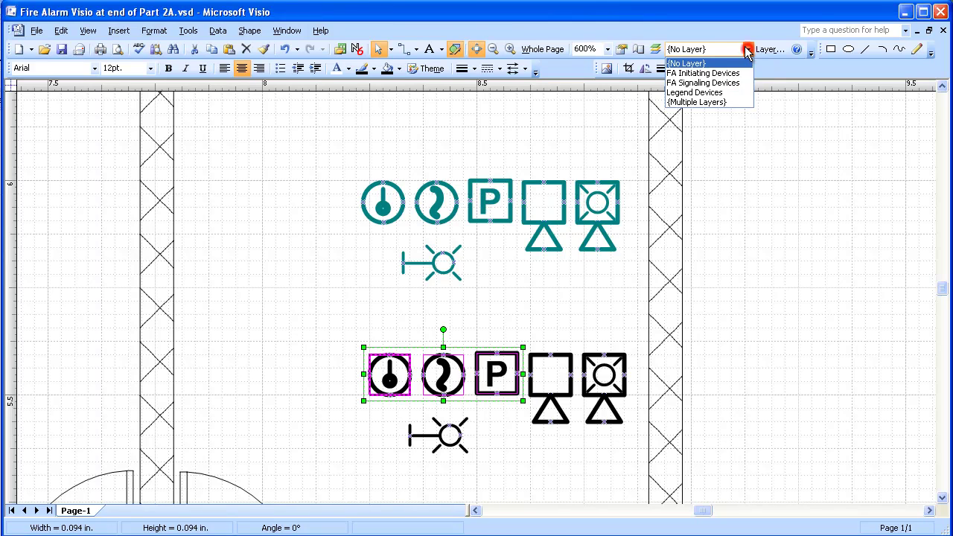
{"action": "left_click", "coordinate": [701, 74]}
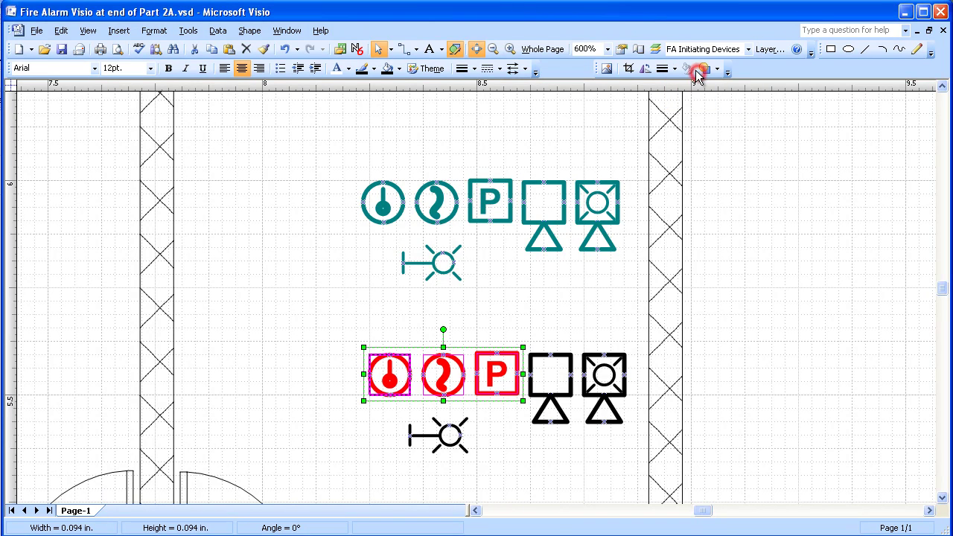
Step: Assign both square-and-triangle symbols and the small lower symbol to FA Signaling Devices
{"action": "left_click", "coordinate": [547, 362]}
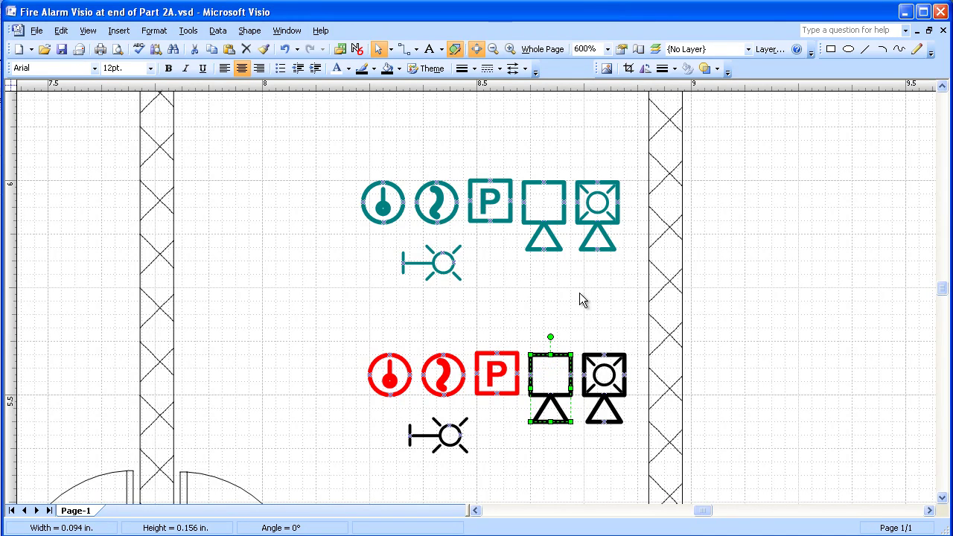
{"action": "left_click", "coordinate": [601, 359], "text": "shift"}
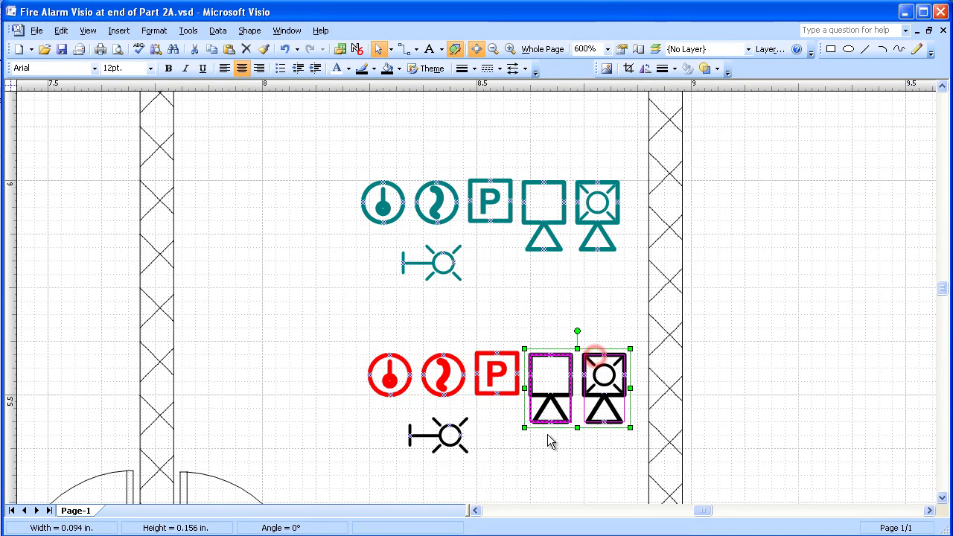
{"action": "left_click", "coordinate": [422, 432], "text": "shift"}
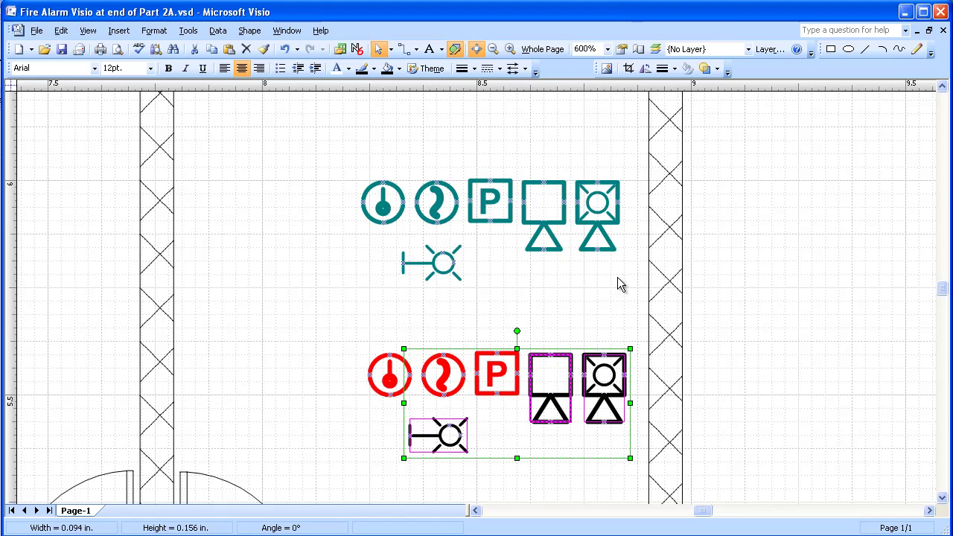
{"action": "left_click", "coordinate": [748, 50]}
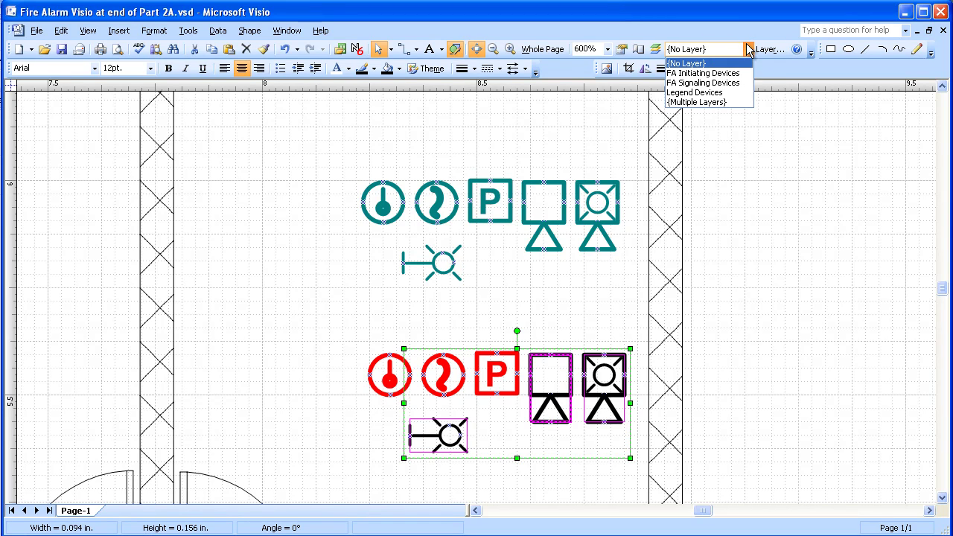
{"action": "left_click", "coordinate": [700, 83]}
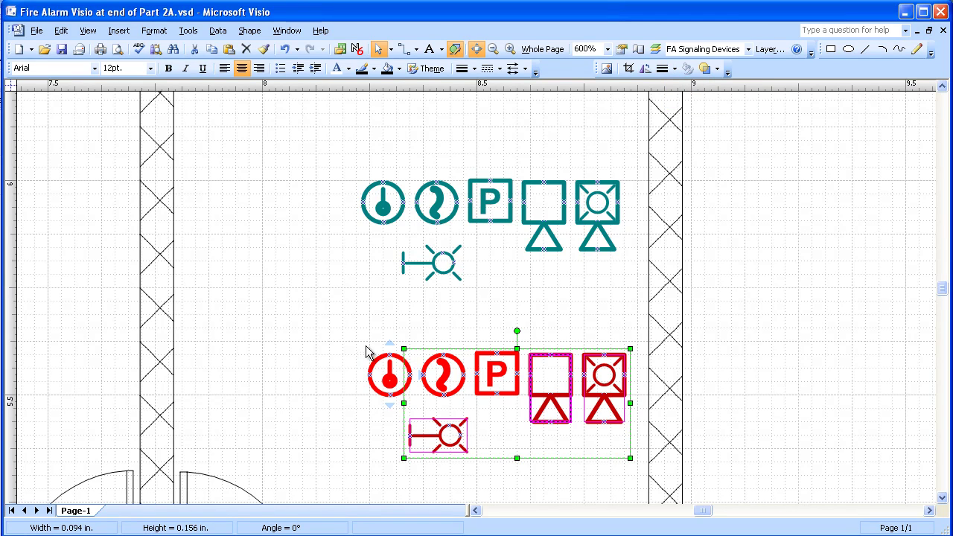
{"action": "left_click", "coordinate": [310, 325]}
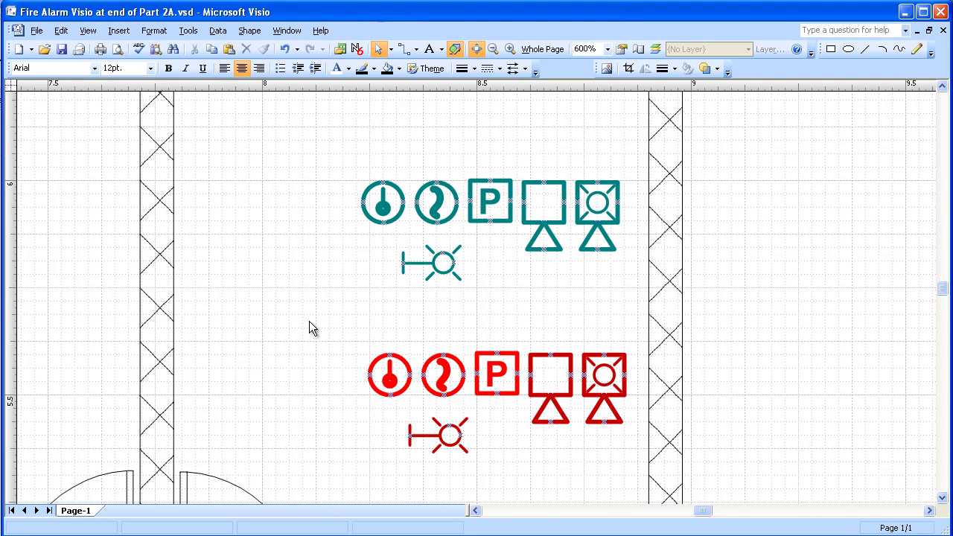
Step: View the floor plan's left end, with the stairwell and first rooms, at 200% zoom
{"action": "left_click", "coordinate": [534, 49]}
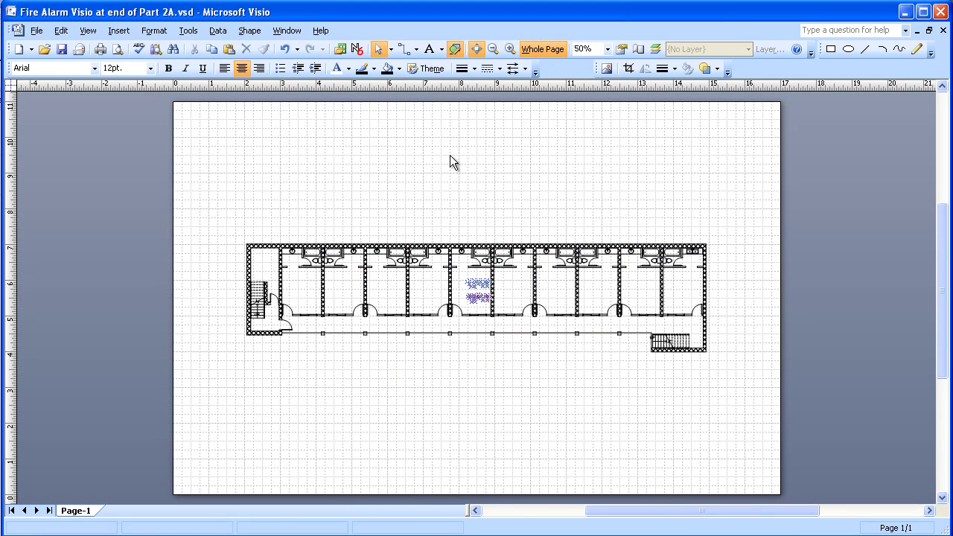
{"action": "left_click", "coordinate": [510, 49]}
{"action": "left_click", "coordinate": [510, 49]}
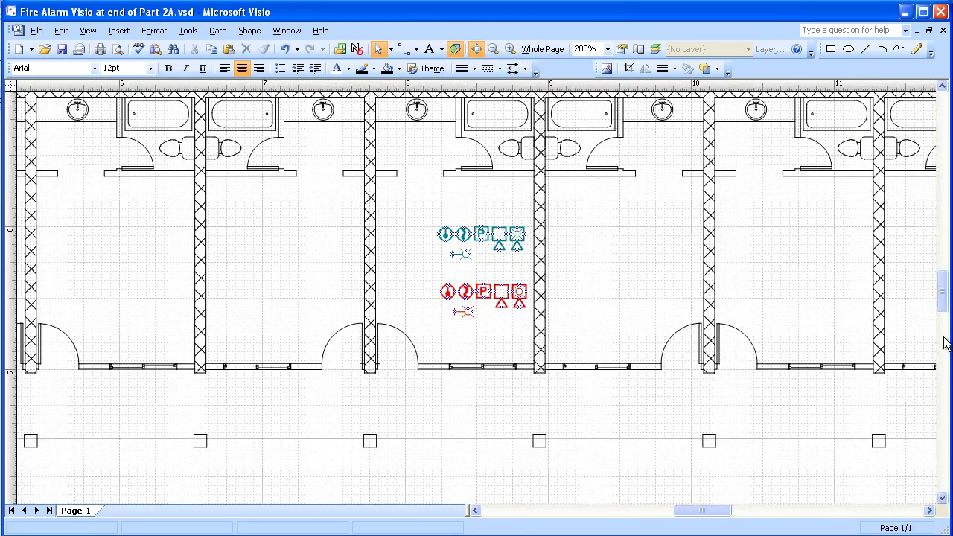
{"action": "scroll", "coordinate": [943, 279], "scroll_direction": "up", "scroll_amount": 3}
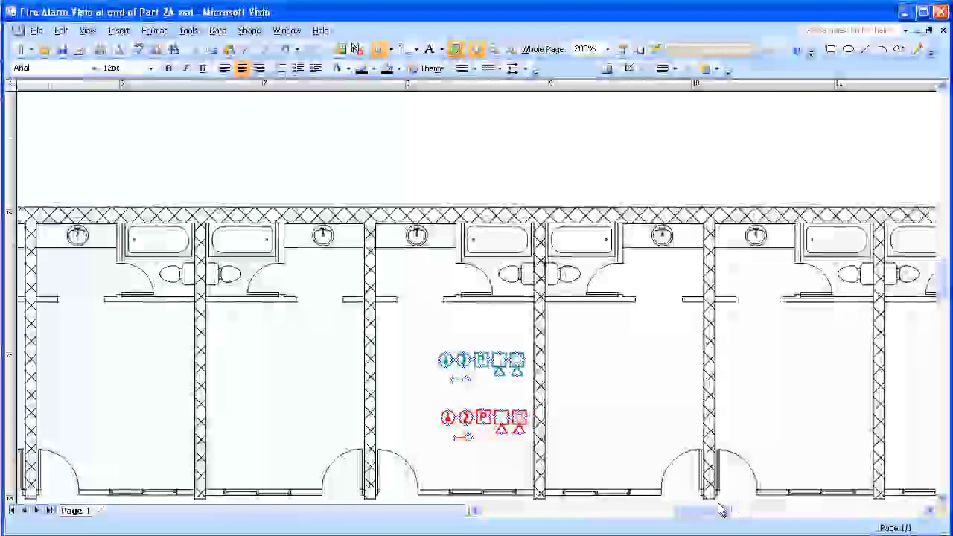
{"action": "left_click_drag", "start_coordinate": [721, 510], "coordinate": [681, 512]}
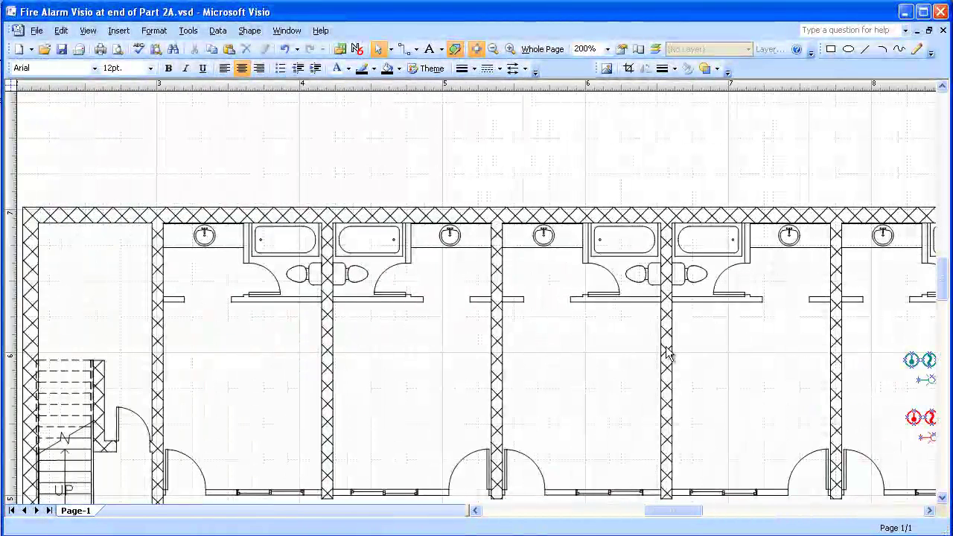
{"action": "left_click", "coordinate": [831, 48]}
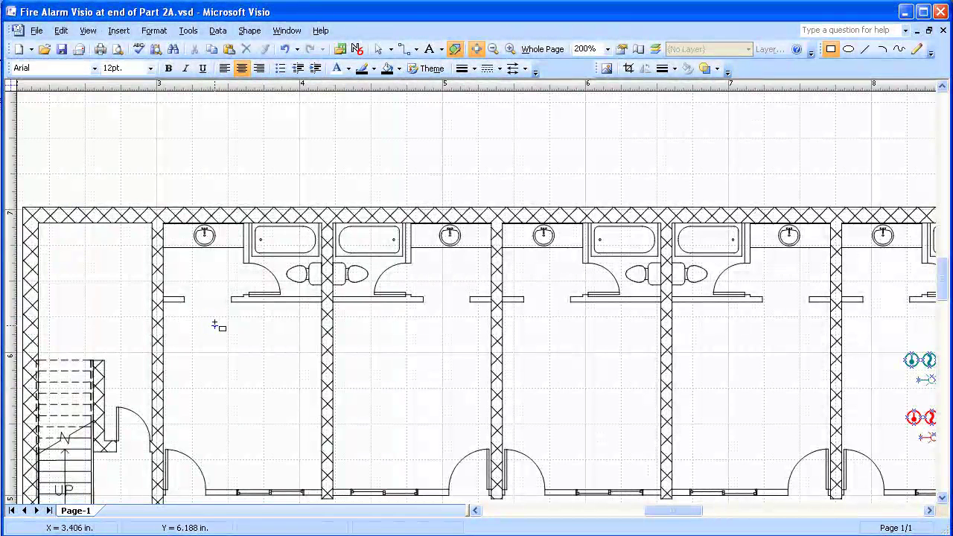
Step: Draw a small rectangle in the first room beside the stairwell and type 'nnn' in it
{"action": "left_click_drag", "start_coordinate": [214, 318], "coordinate": [255, 334]}
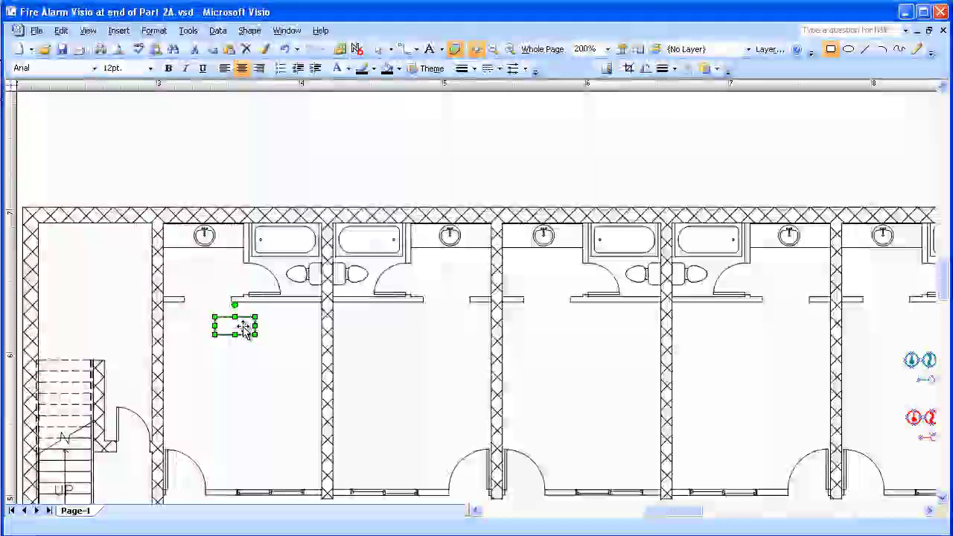
{"action": "left_click", "coordinate": [379, 49]}
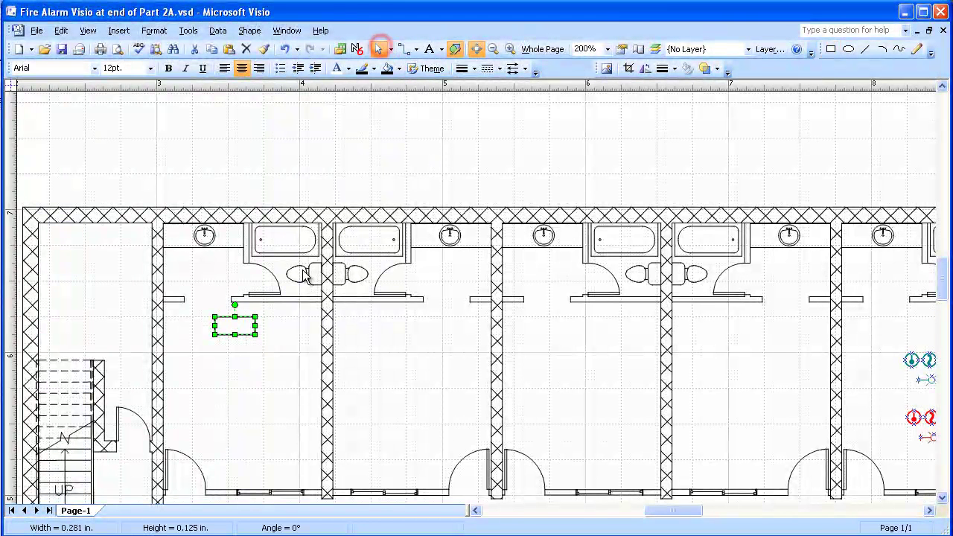
{"action": "double_click", "coordinate": [234, 325]}
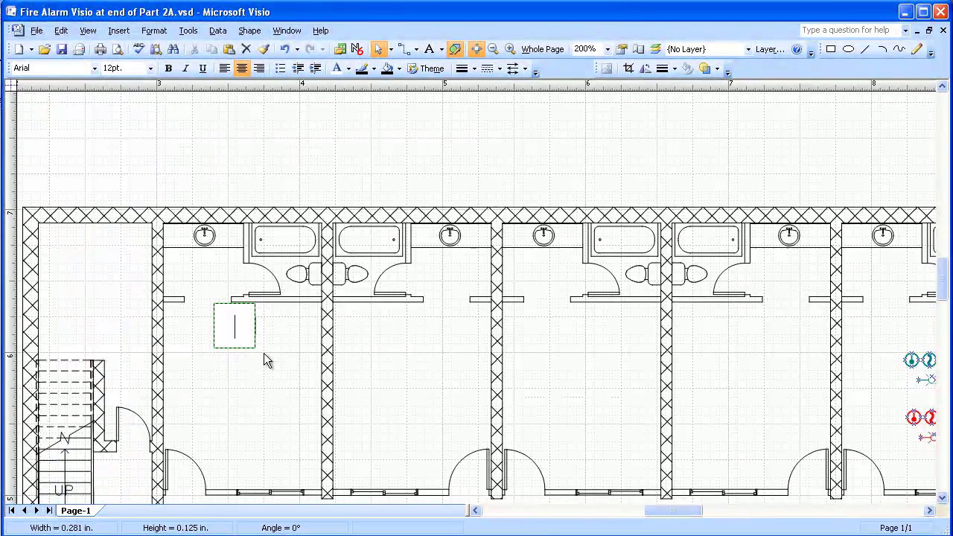
{"action": "type", "text": "nnn"}
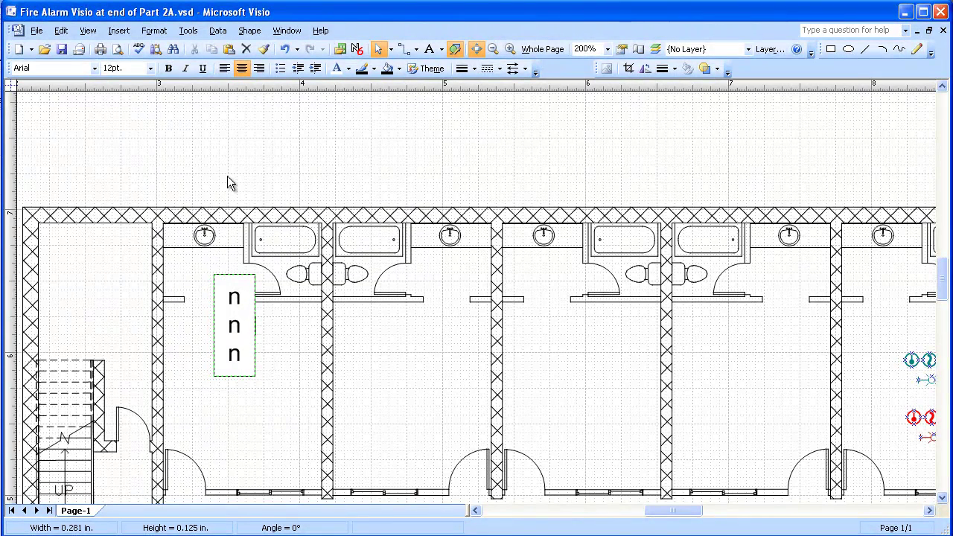
Step: Shrink the nnn label text from 8 pt to 6 pt and adjust the box size
{"action": "left_click", "coordinate": [150, 69]}
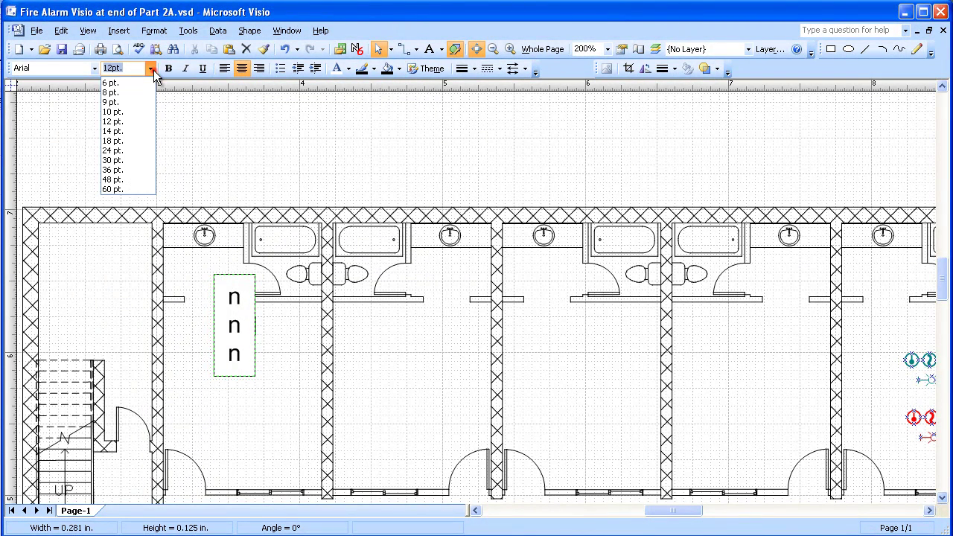
{"action": "left_click", "coordinate": [111, 93]}
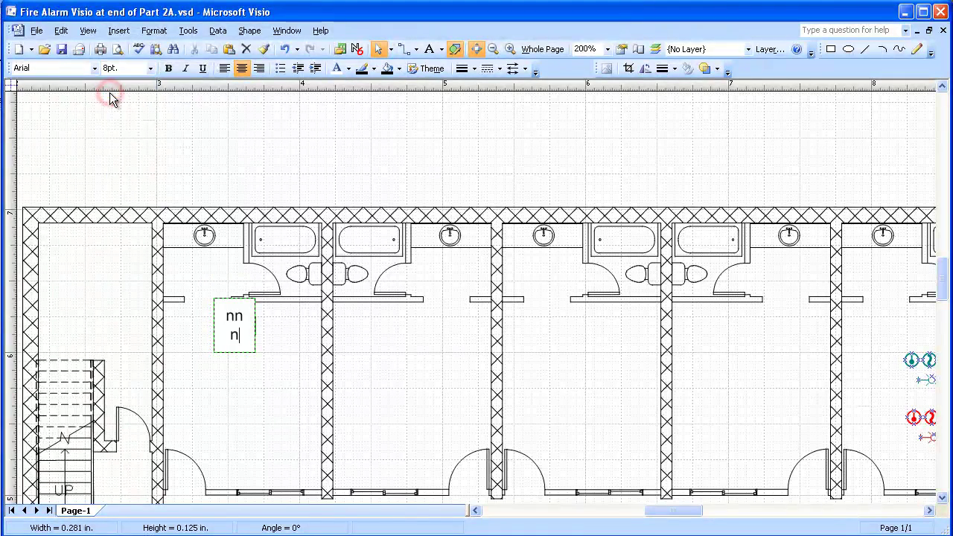
{"action": "left_click", "coordinate": [245, 380]}
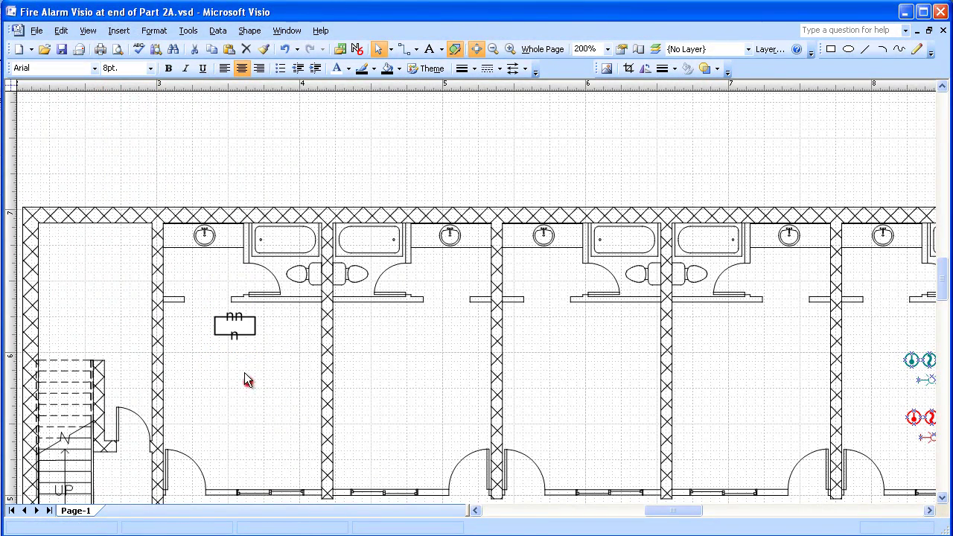
{"action": "left_click", "coordinate": [150, 68]}
{"action": "left_click", "coordinate": [123, 82]}
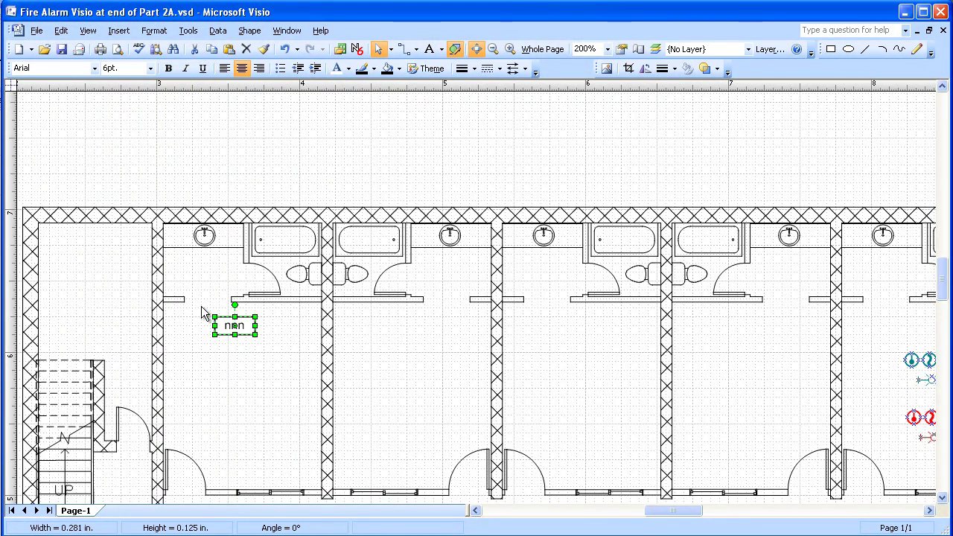
{"action": "mouse_move", "coordinate": [214, 333]}
{"action": "left_mouse_down"}
{"action": "mouse_move", "coordinate": [227, 330]}
{"action": "mouse_move", "coordinate": [214, 332]}
{"action": "left_mouse_up"}
{"action": "left_click", "coordinate": [218, 162]}
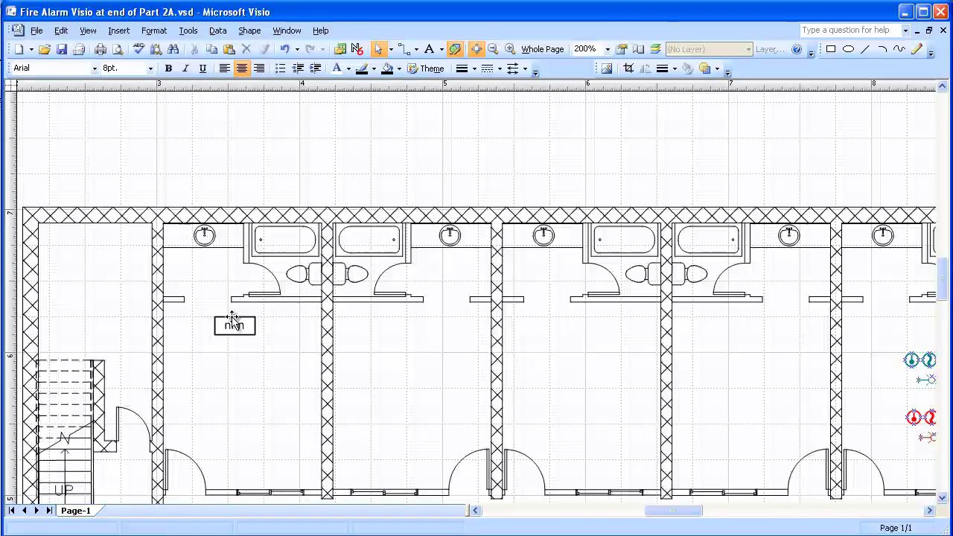
Step: Duplicate the nnn label box into the stairwell and the next rooms
{"action": "left_click_drag", "start_coordinate": [227, 319], "coordinate": [89, 269]}
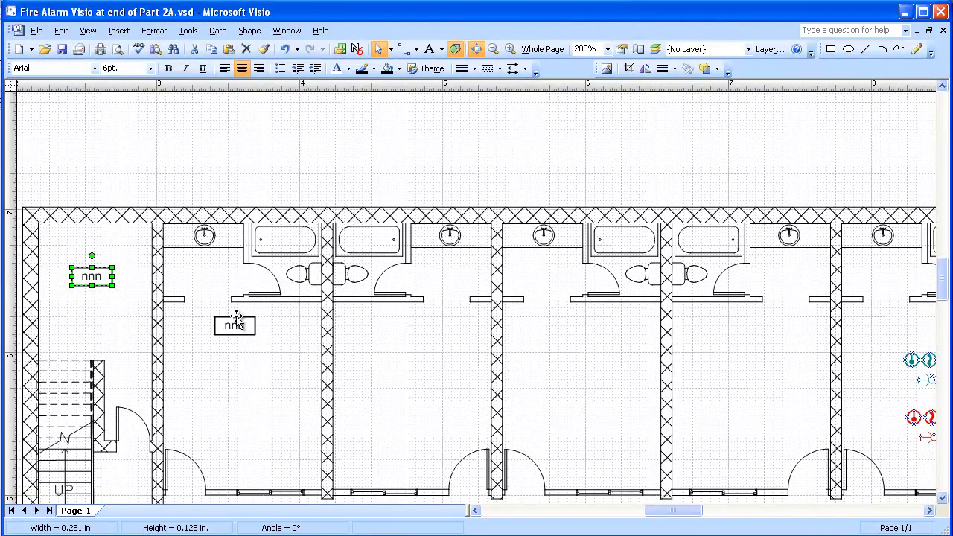
{"action": "left_click_drag", "start_coordinate": [235, 318], "coordinate": [566, 314]}
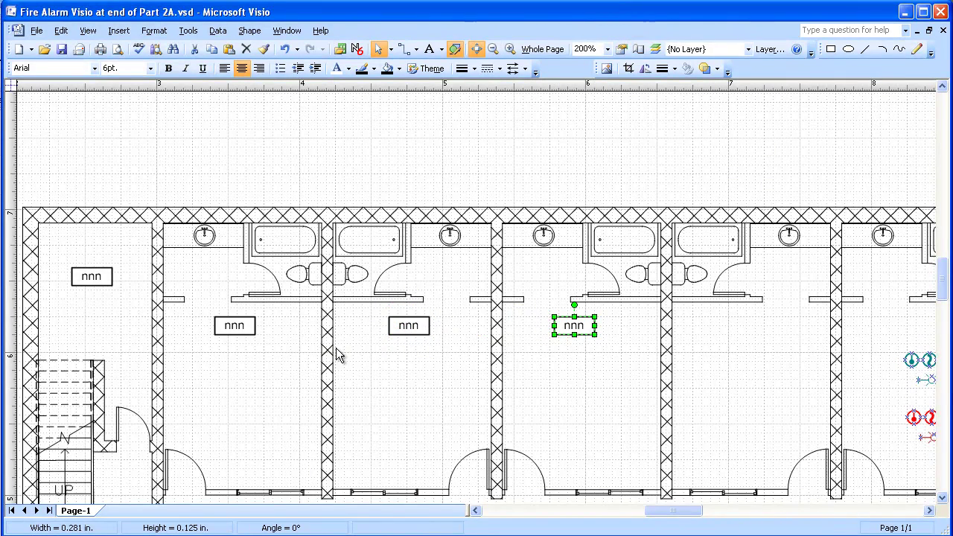
{"action": "left_click", "coordinate": [250, 370]}
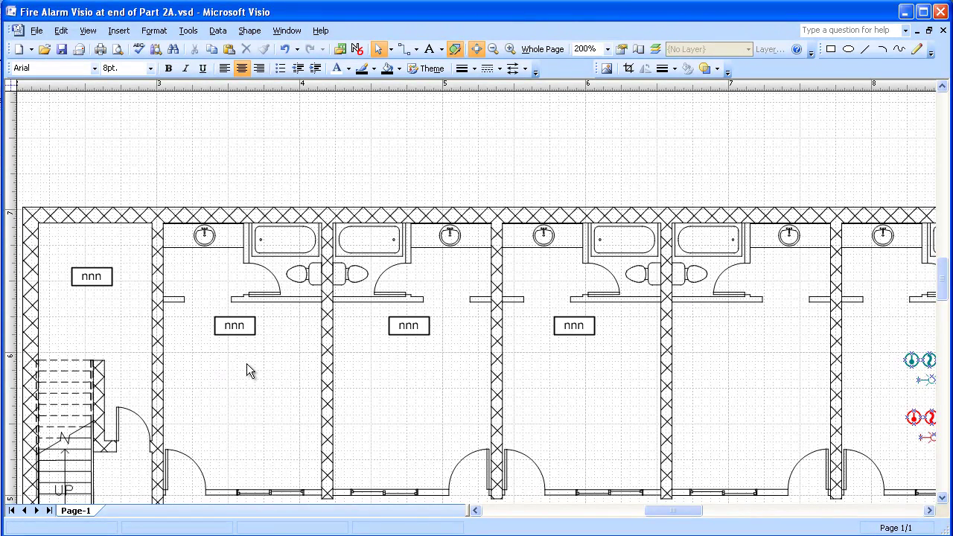
Step: Change the three room labels from nnn to 101, 102 and 103
{"action": "double_click", "coordinate": [239, 326]}
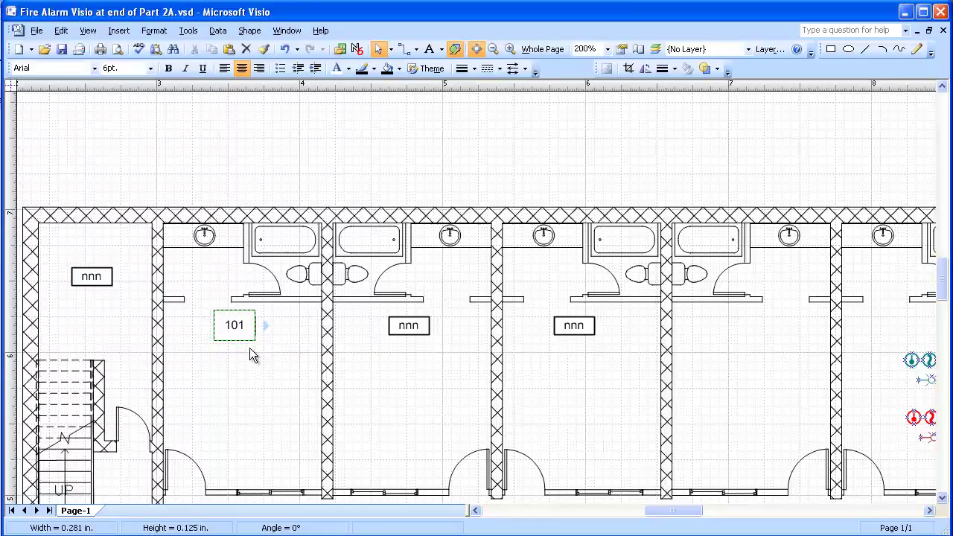
{"action": "left_click", "coordinate": [251, 347]}
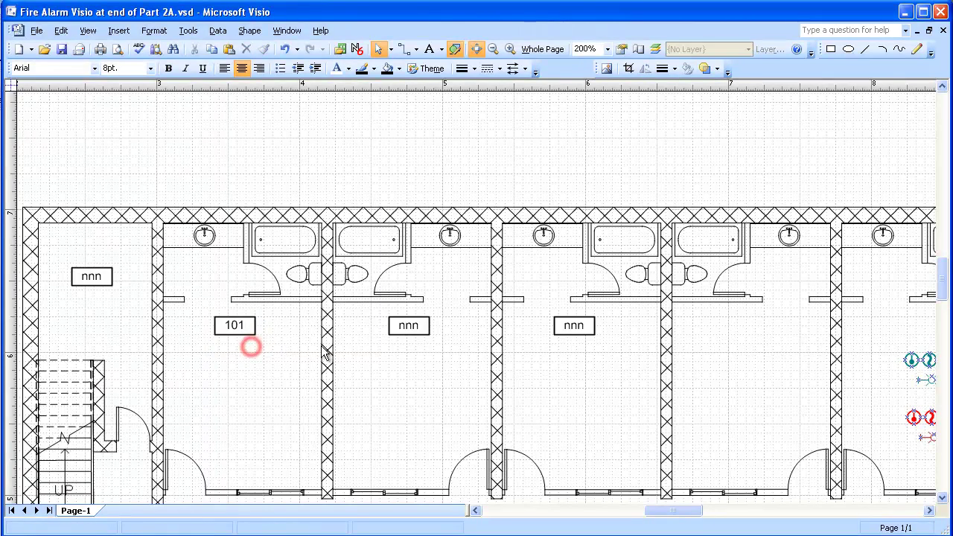
{"action": "double_click", "coordinate": [415, 326]}
{"action": "type", "text": "102"}
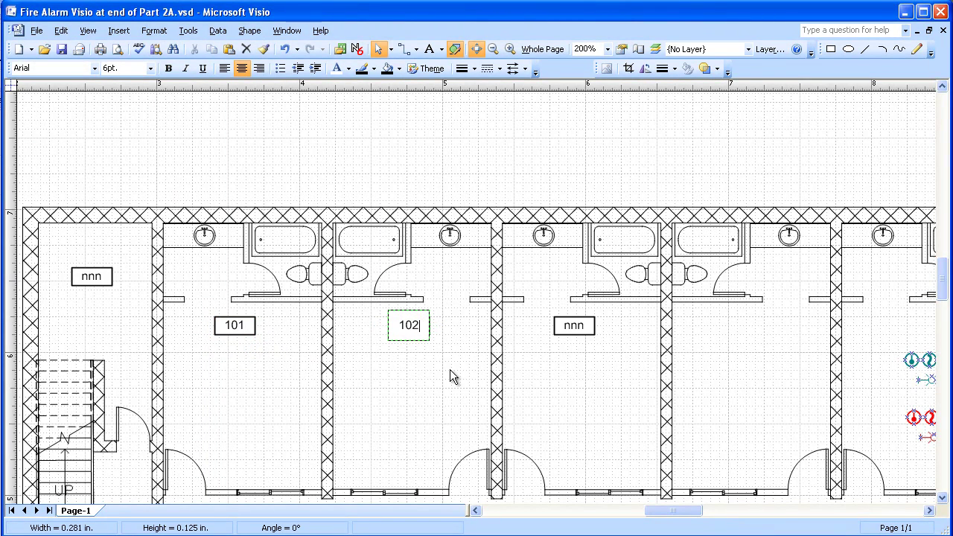
{"action": "left_click", "coordinate": [539, 393]}
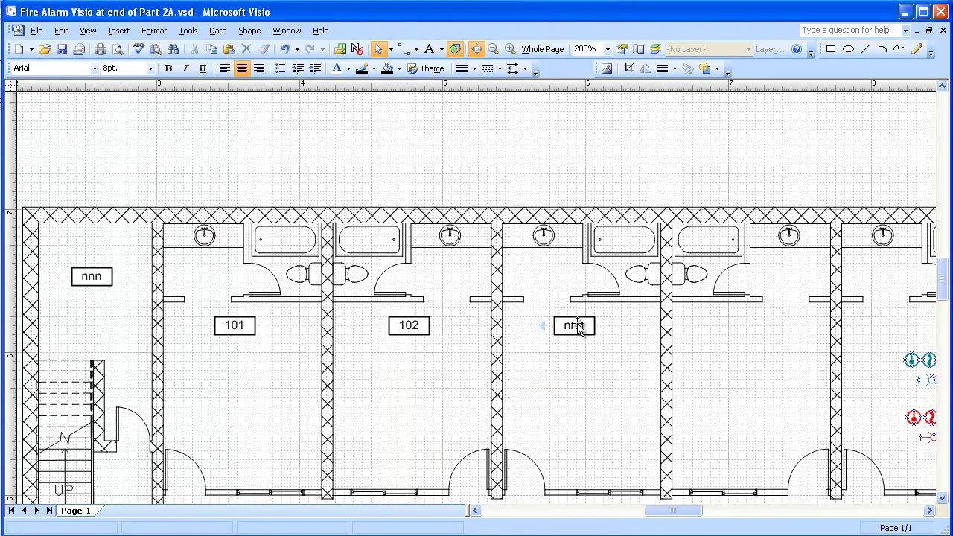
{"action": "double_click", "coordinate": [577, 326]}
{"action": "type", "text": "103"}
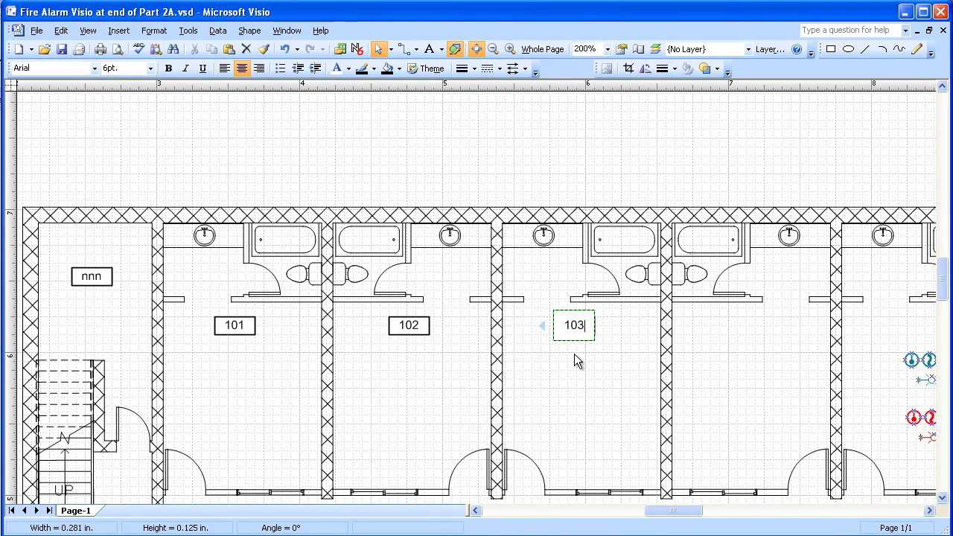
{"action": "left_click", "coordinate": [571, 355]}
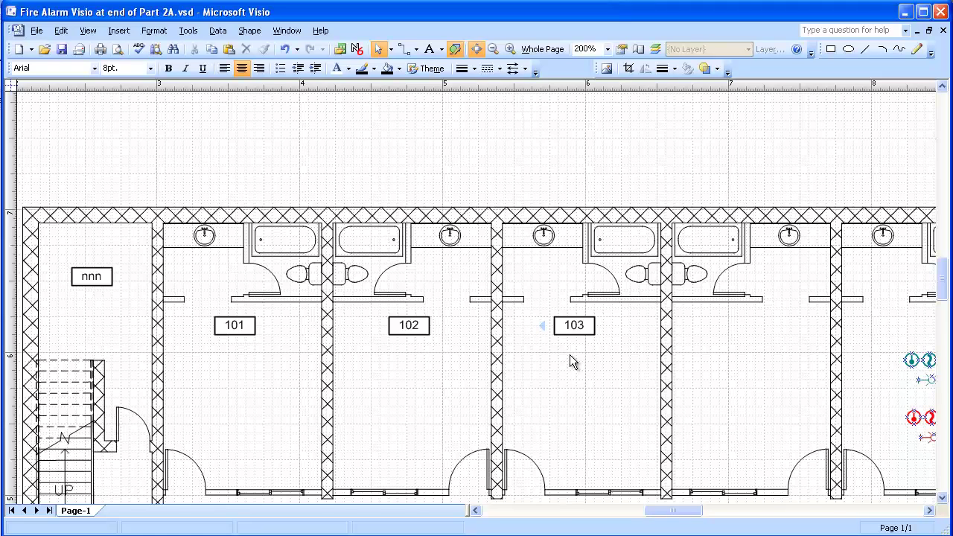